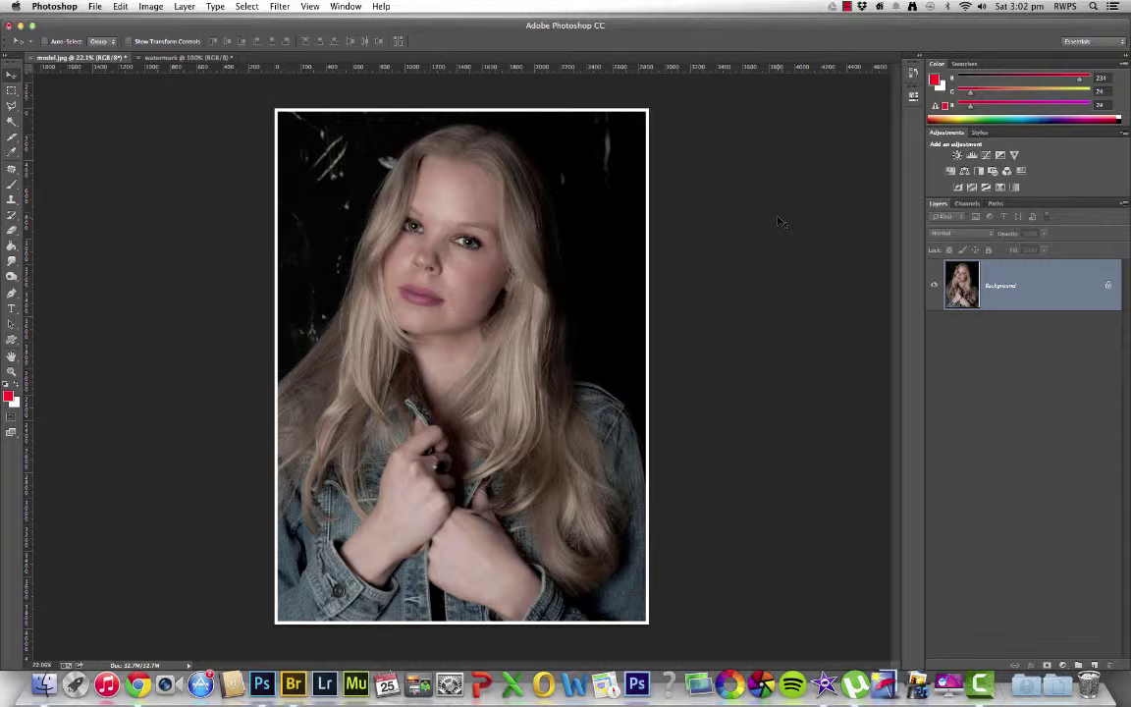
Check the watermark document's Image Size (900 × 900 px at 300 ppi) and cancel without changes
scroll(777, 221, "up", 2)
scroll(746, 236, "down", 3)
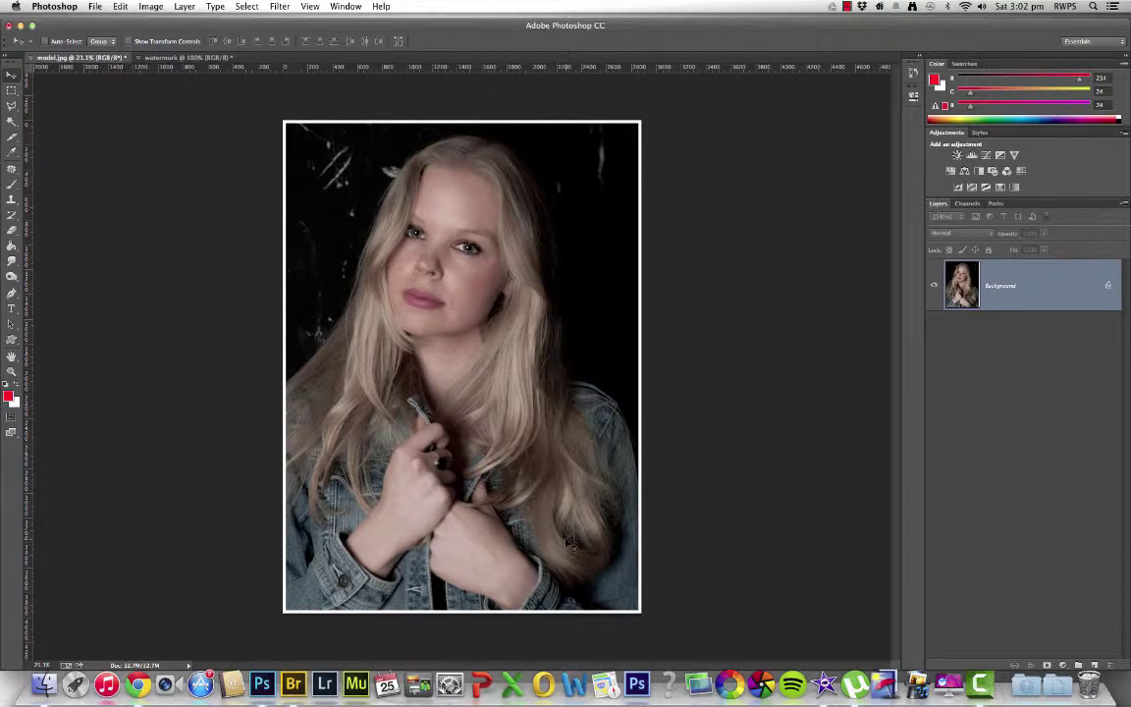
left_click(187, 58)
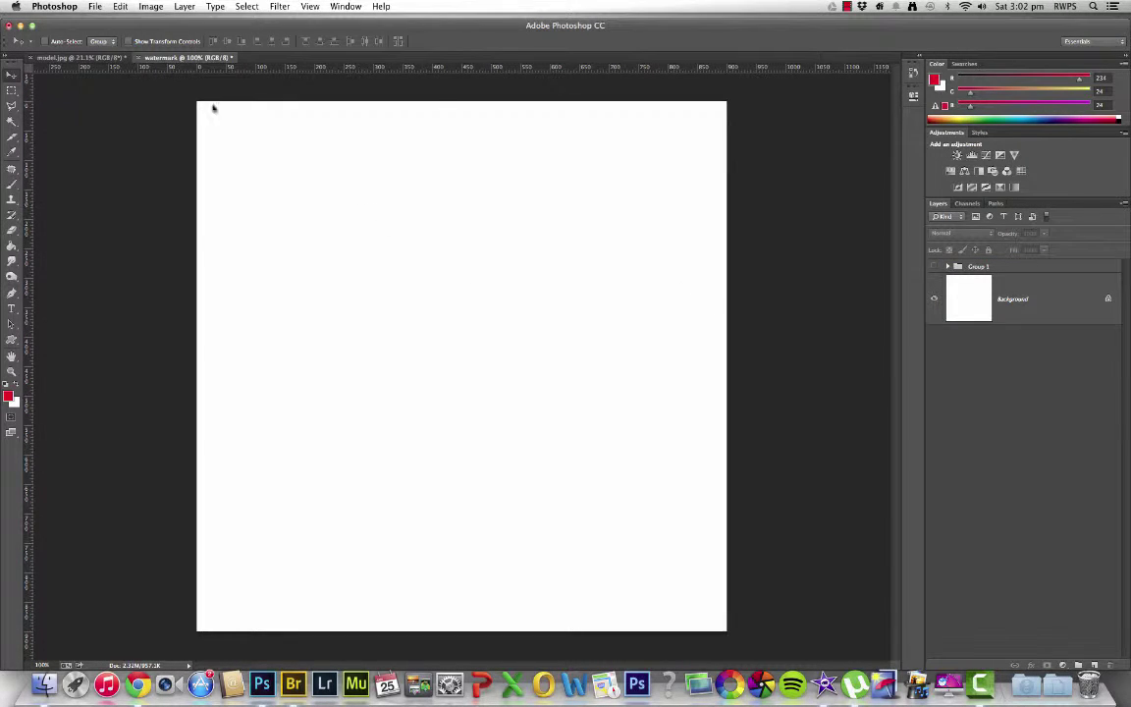
left_click(120, 7)
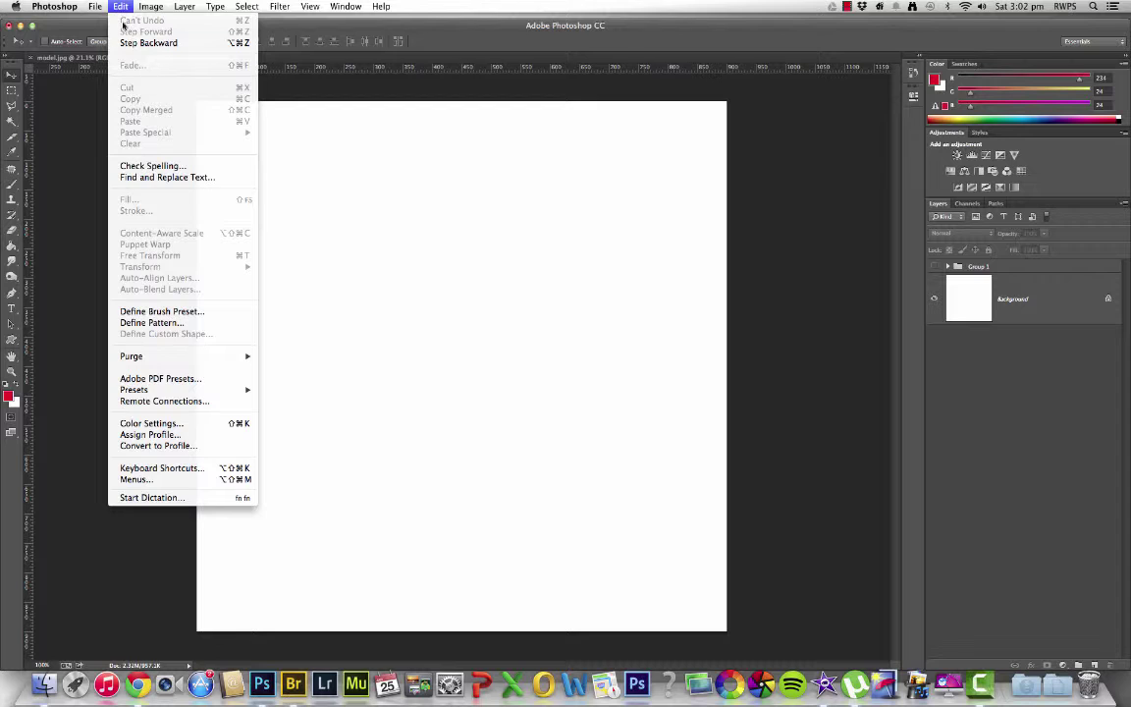
mouse_move(150, 8)
left_click(170, 109)
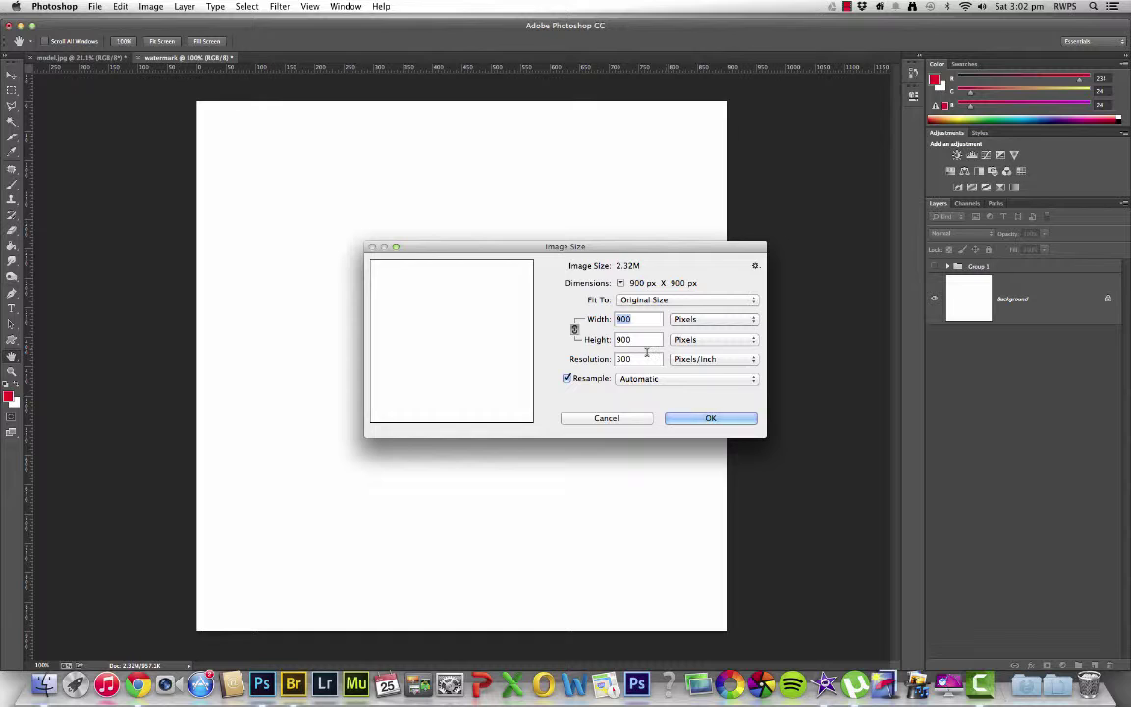
left_click(617, 418)
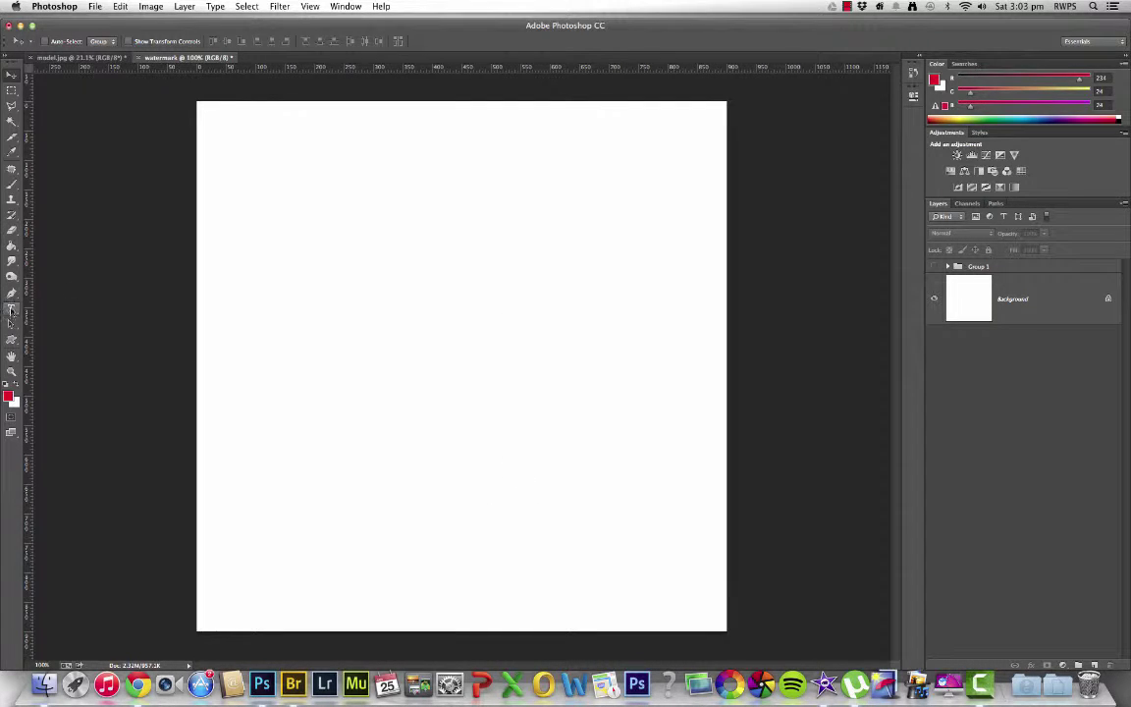
Add a red two-line type layer with the photographer's name above 'Photography', then select its text
left_click(11, 309)
left_click(250, 299)
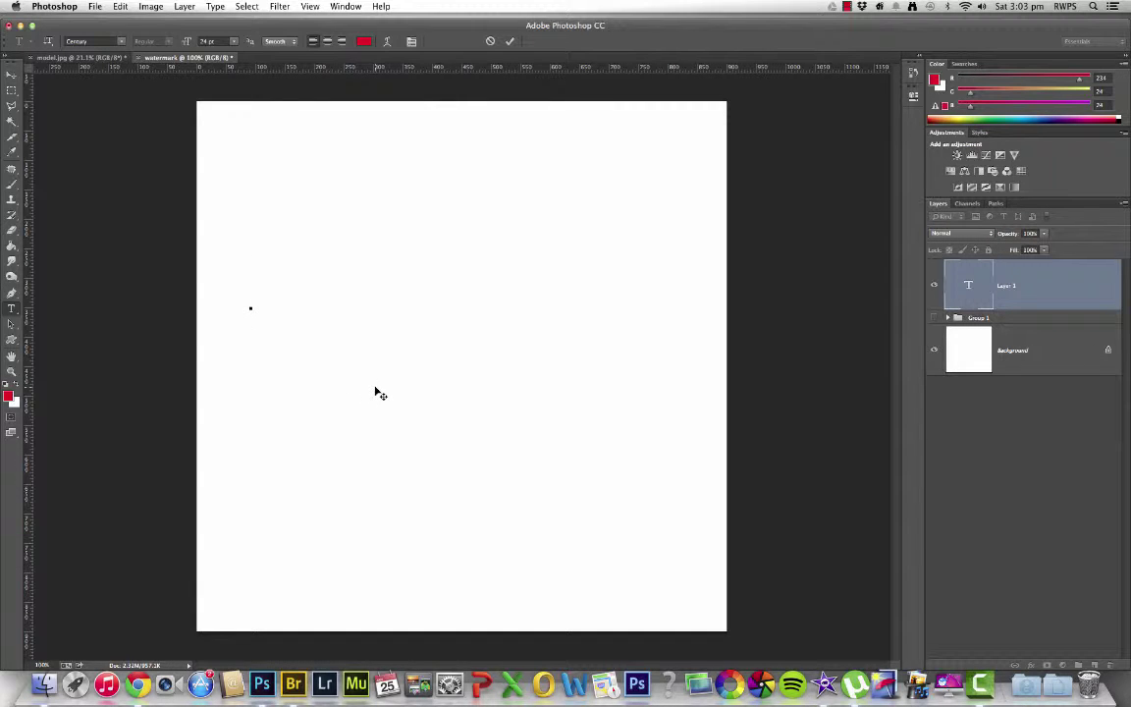
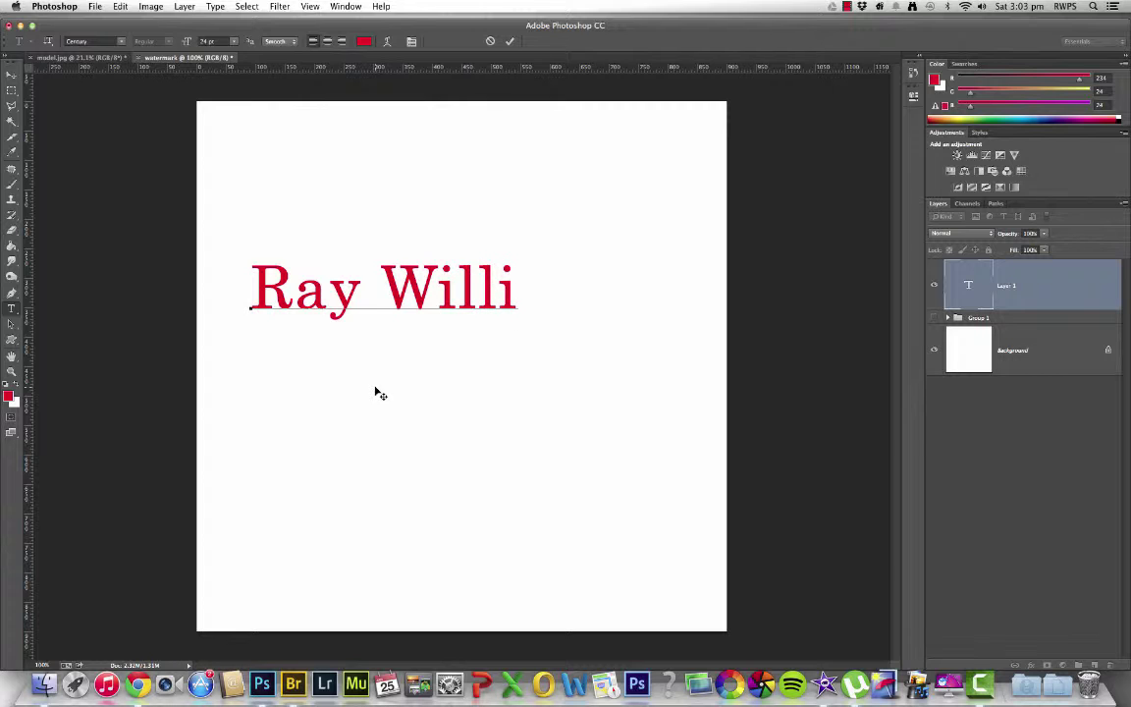
key("Return")
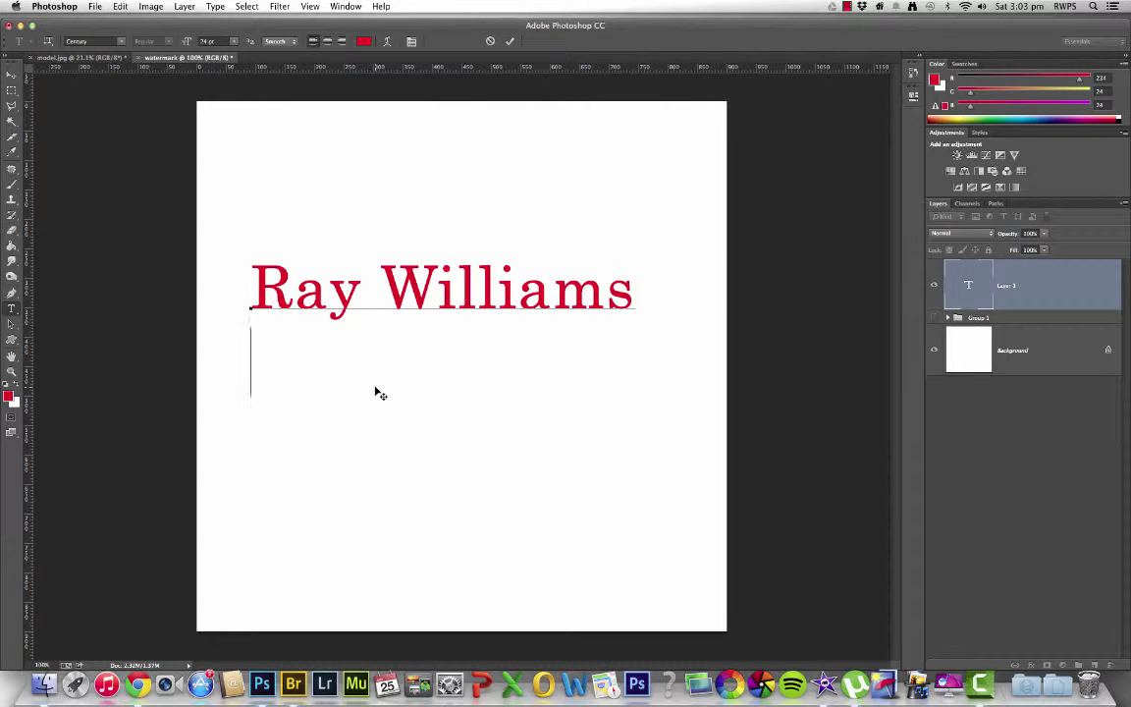
type("Ph")
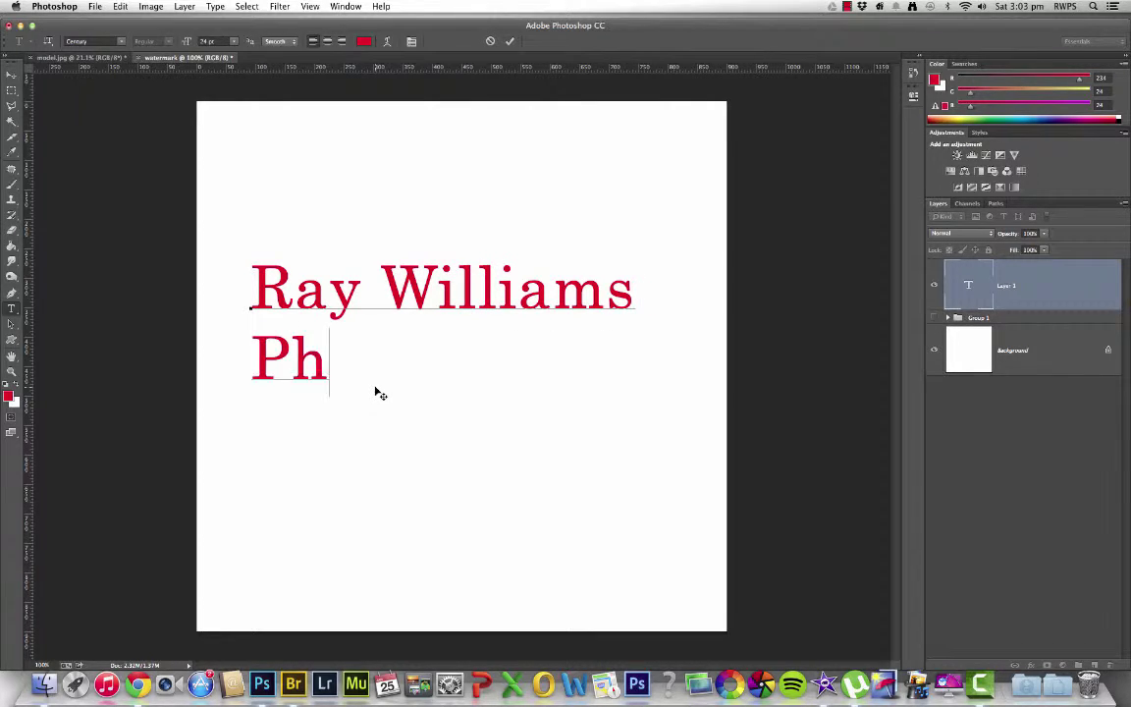
type("otography")
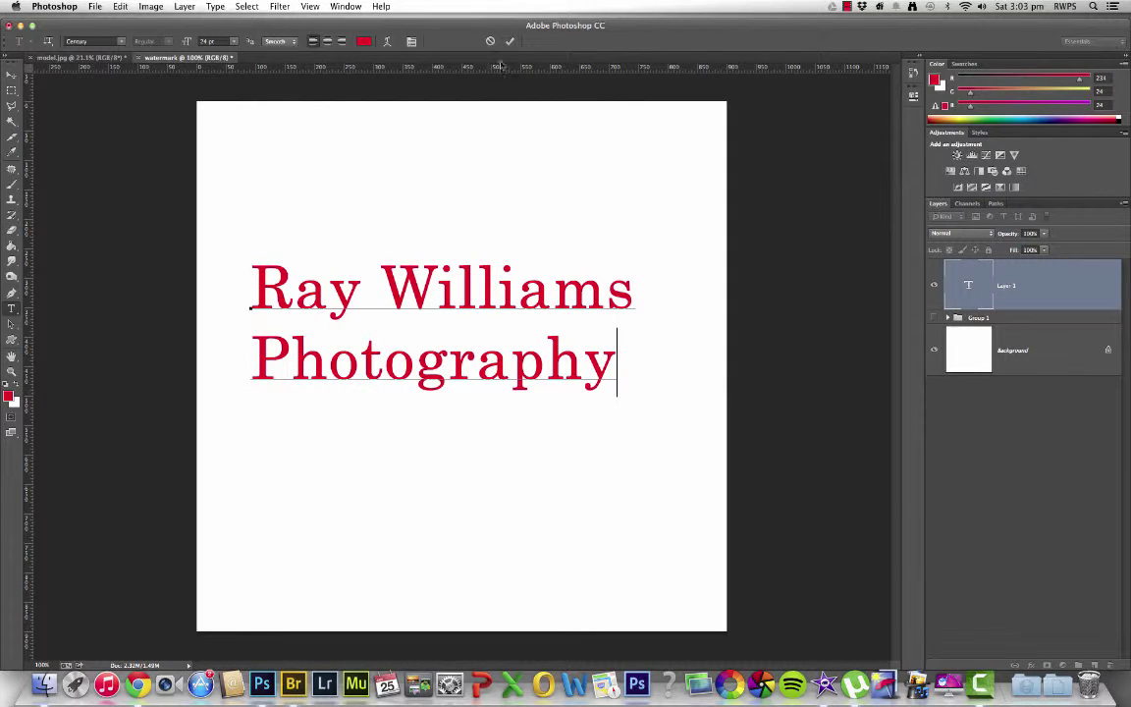
left_click(510, 41)
double_click(969, 286)
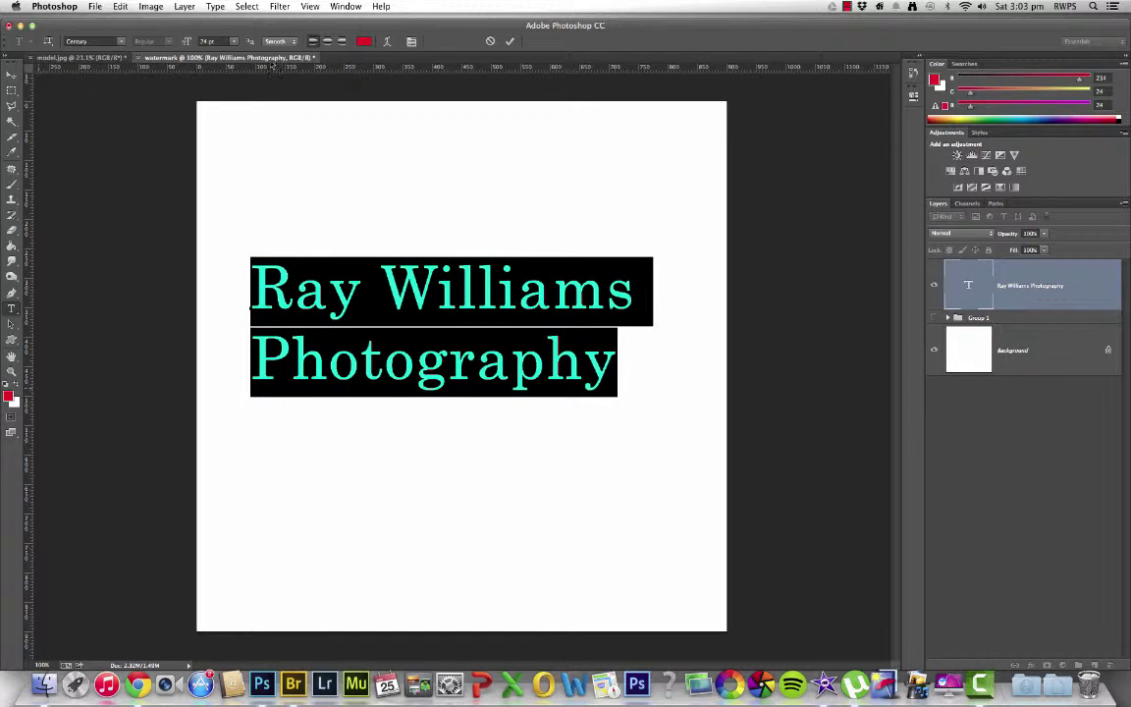
Change the watermark text colour to black (000000)
left_click(362, 41)
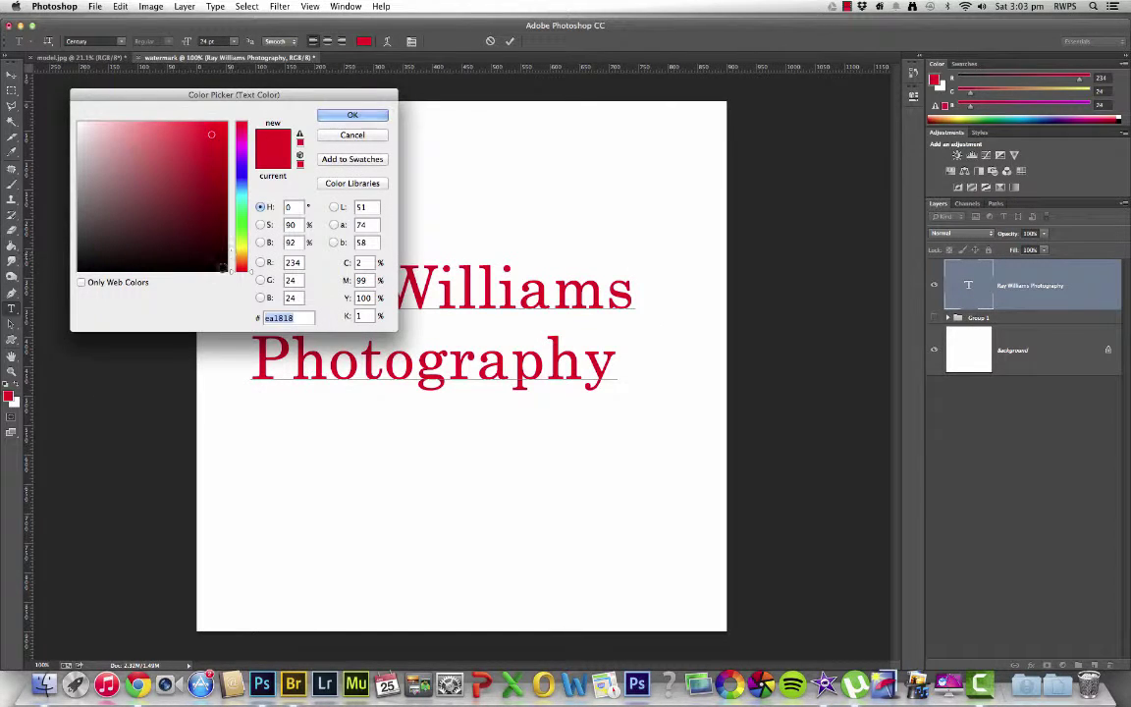
type("000000")
left_click(371, 114)
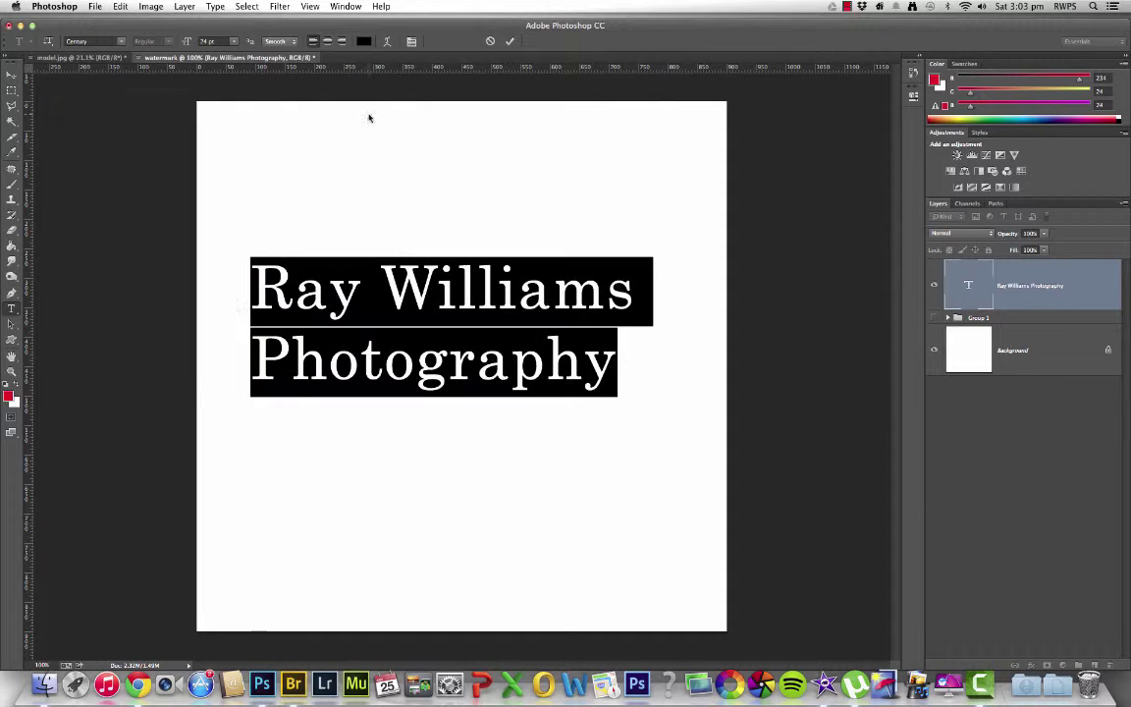
left_click(512, 43)
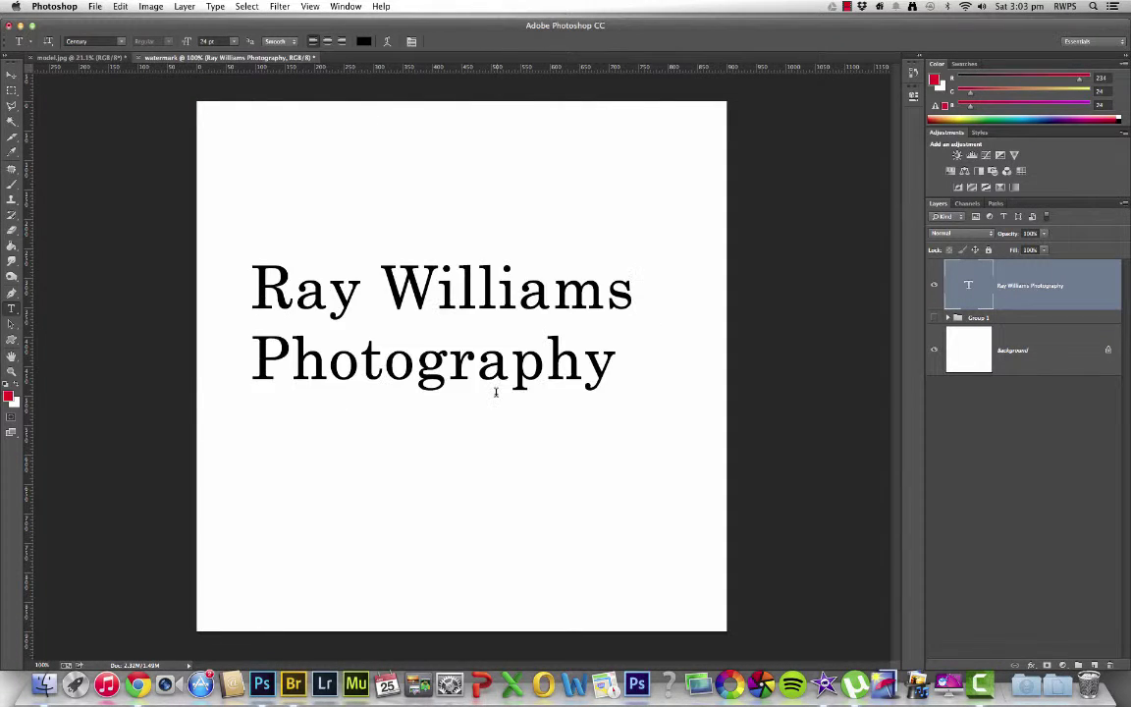
Scale the text up to about 136% so it spans most of the canvas width
left_click(12, 73)
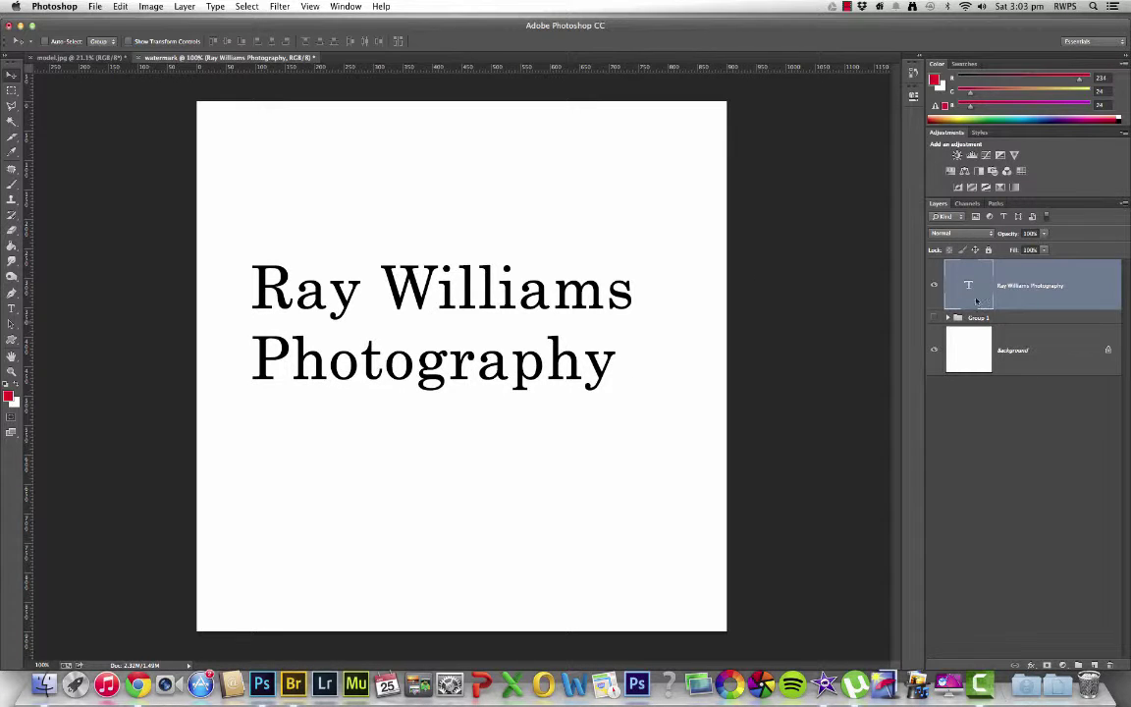
key("super+t")
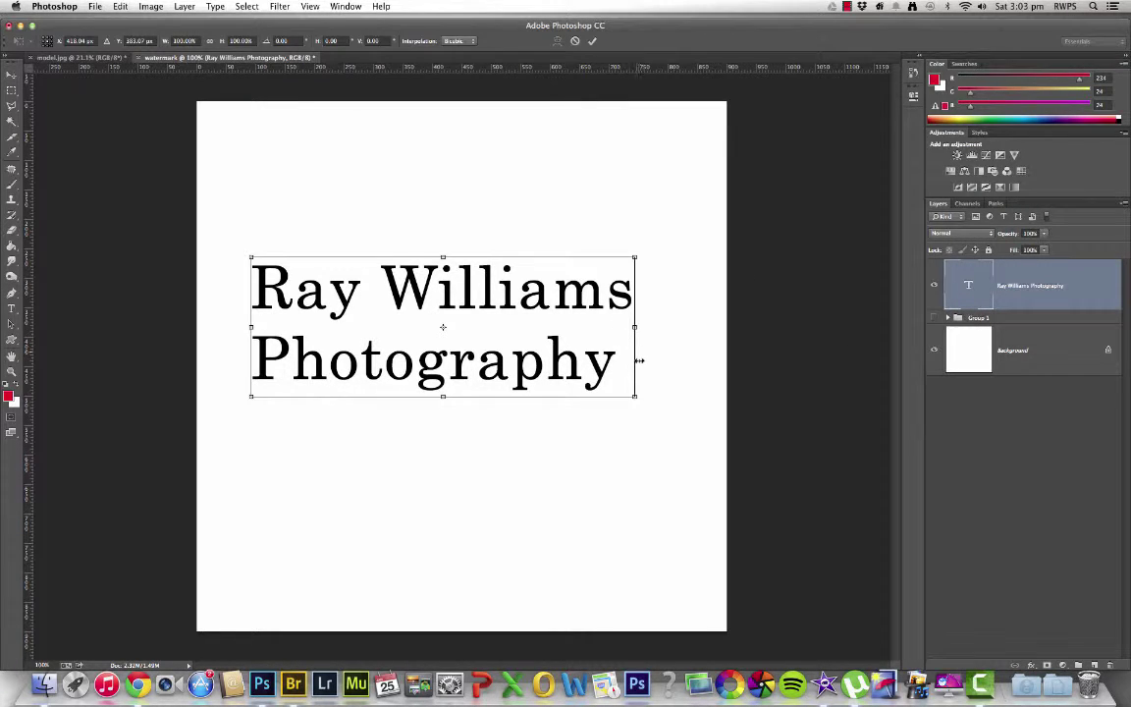
left_click_drag(634, 394, 709, 459)
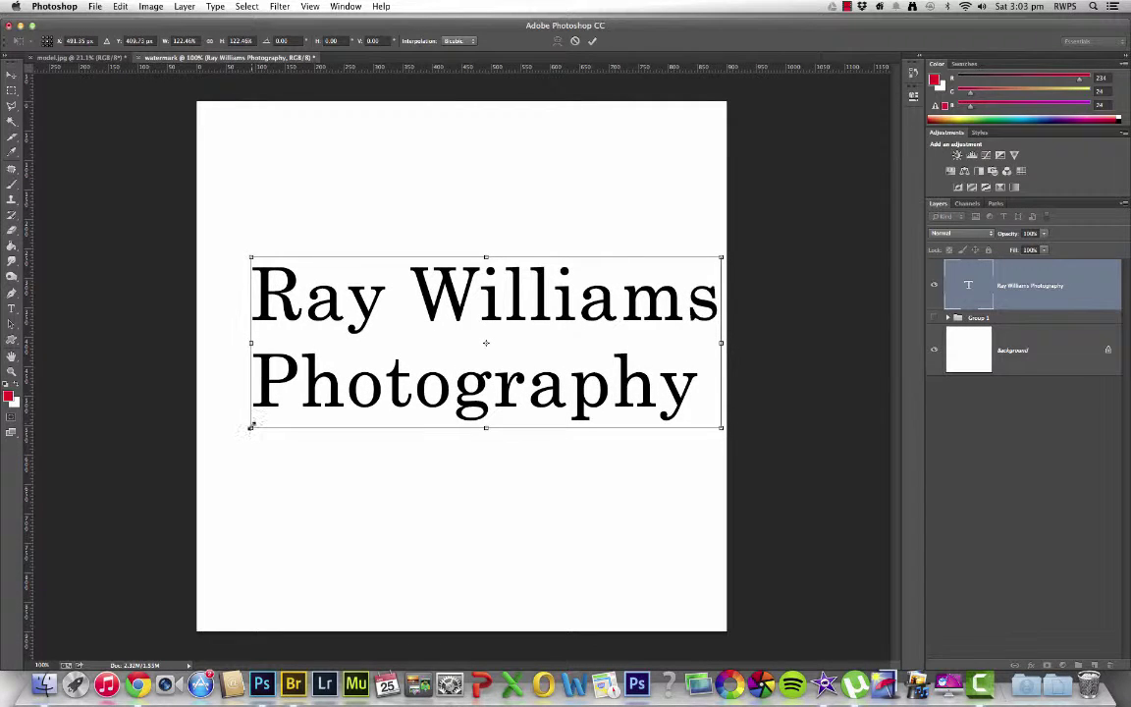
left_click_drag(252, 427, 199, 448)
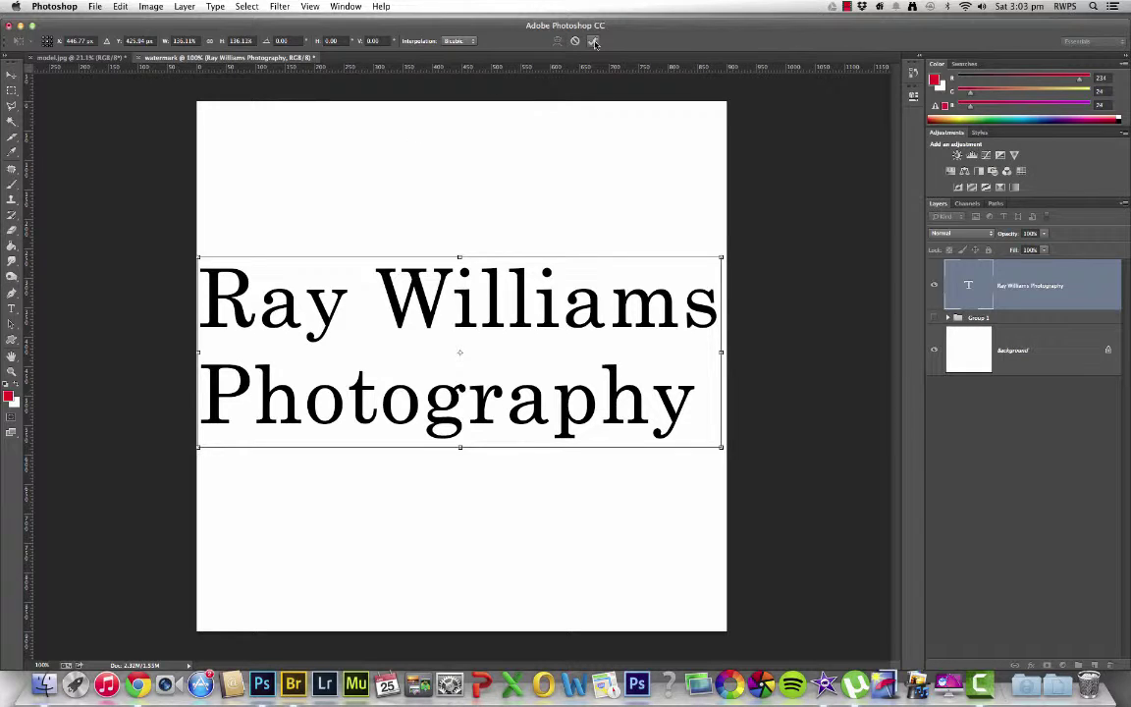
key("Return")
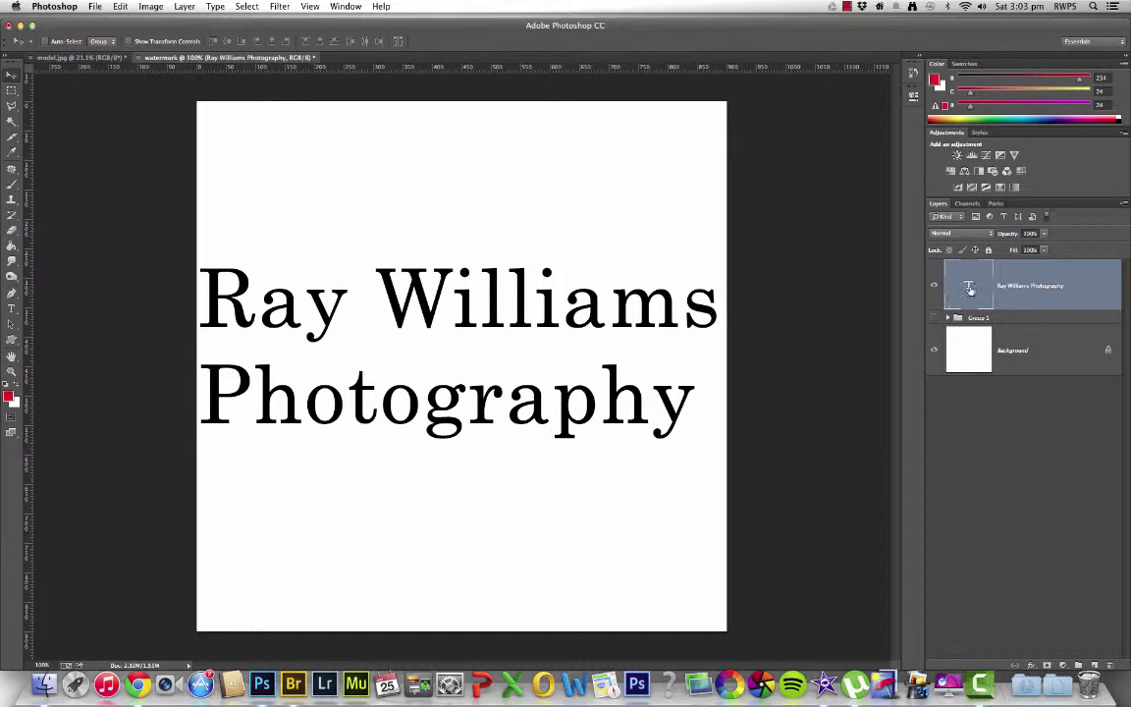
Hide the name text layer, show the ® Photography Group 1, and select the Background layer
left_click(932, 306)
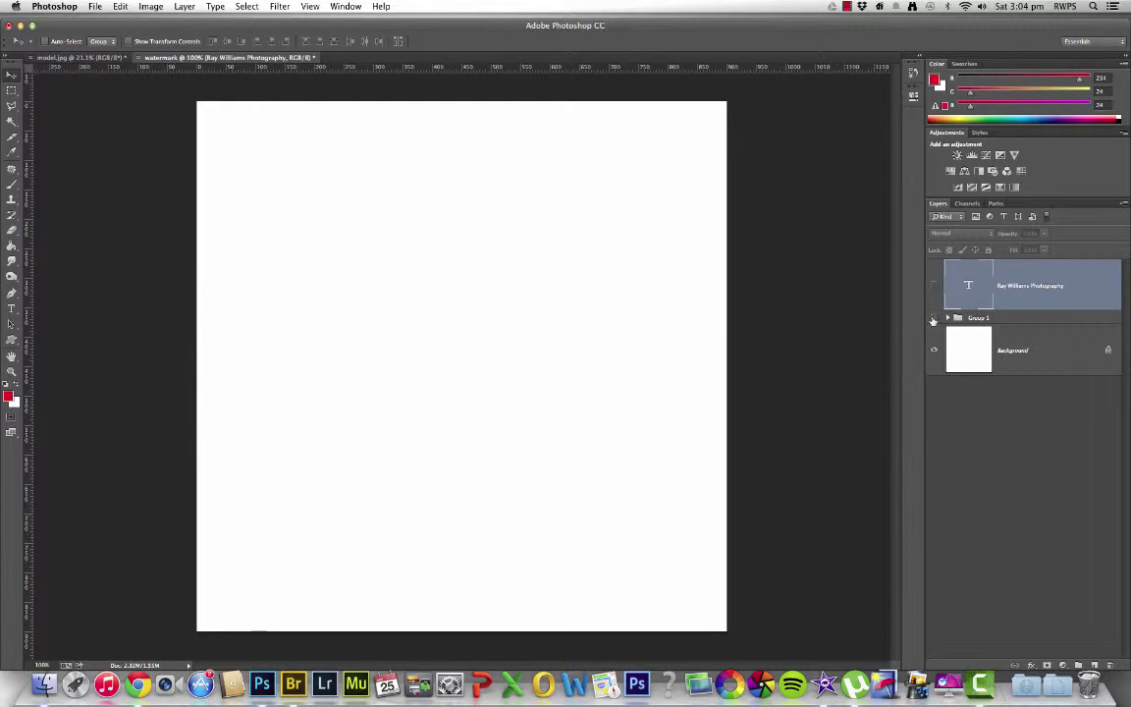
left_click(934, 317)
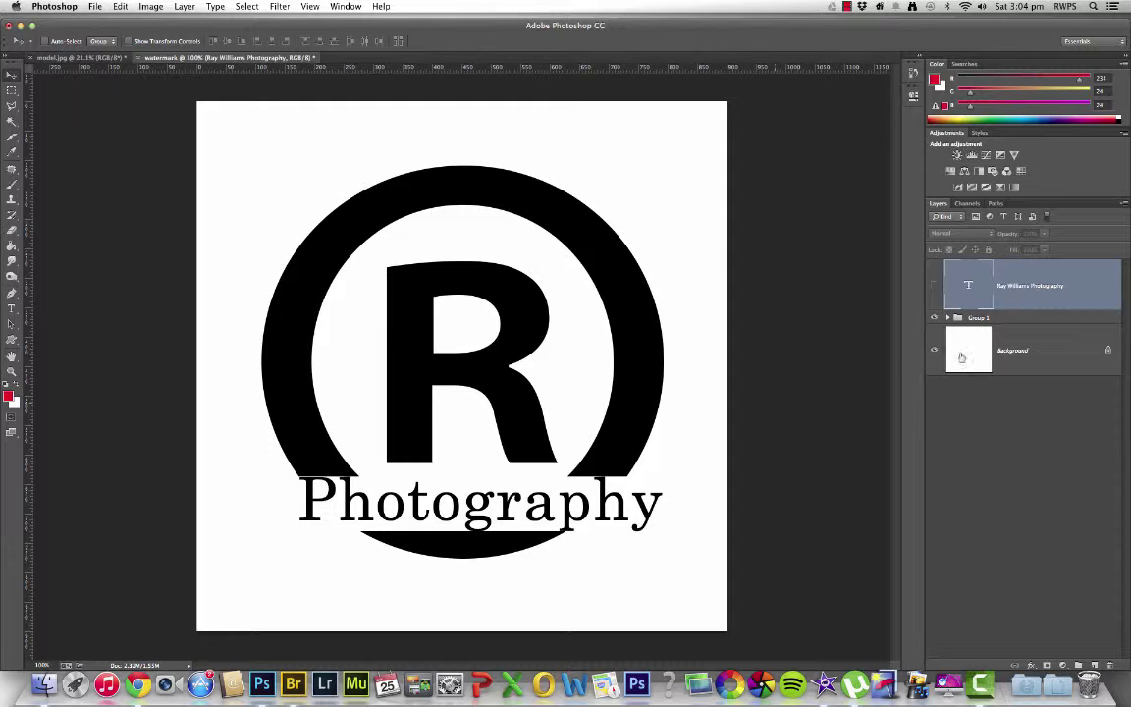
left_click(1016, 317)
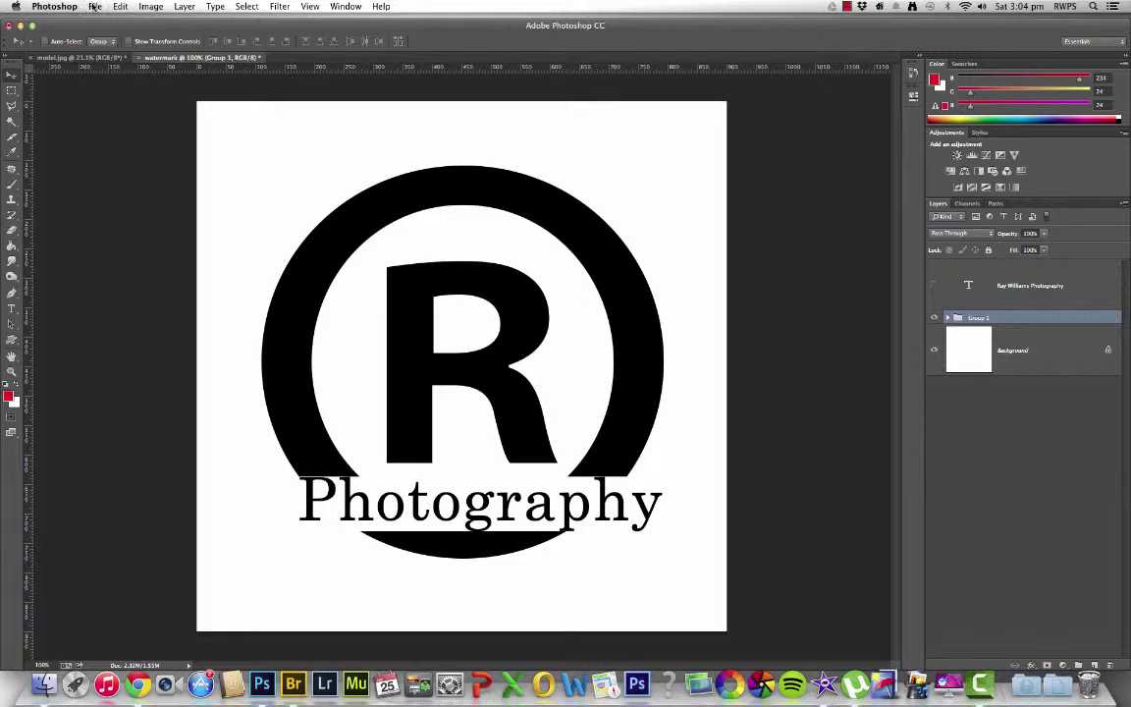
left_click(145, 7)
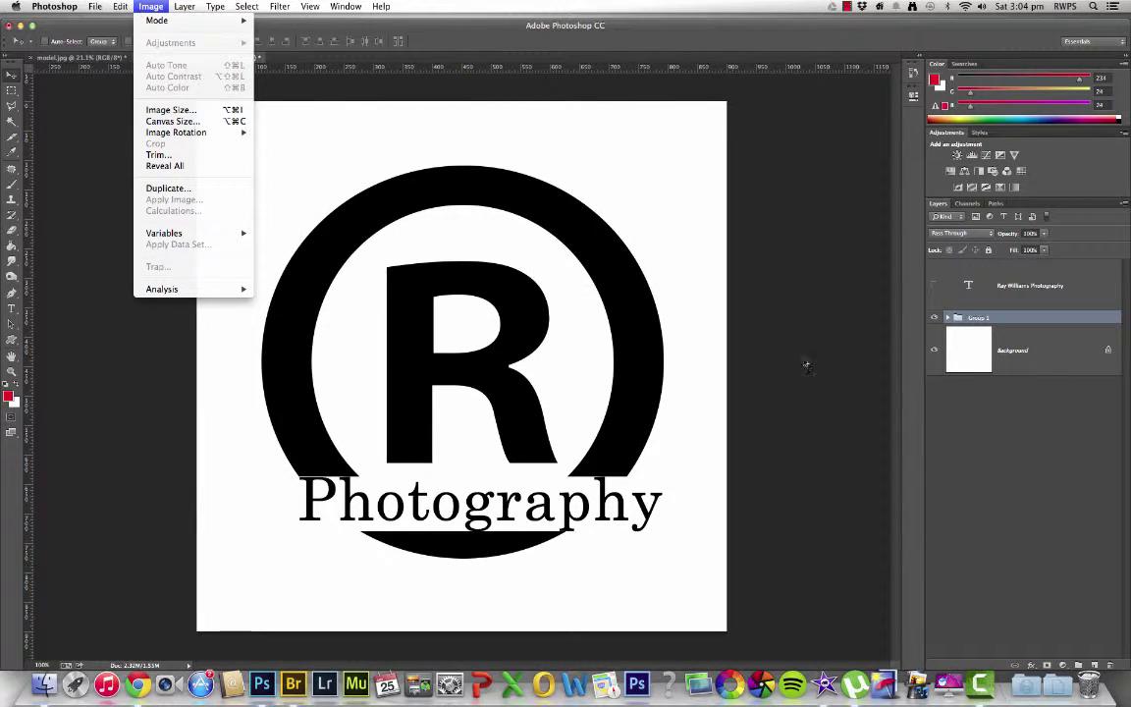
left_click(1033, 358)
left_click(1034, 358)
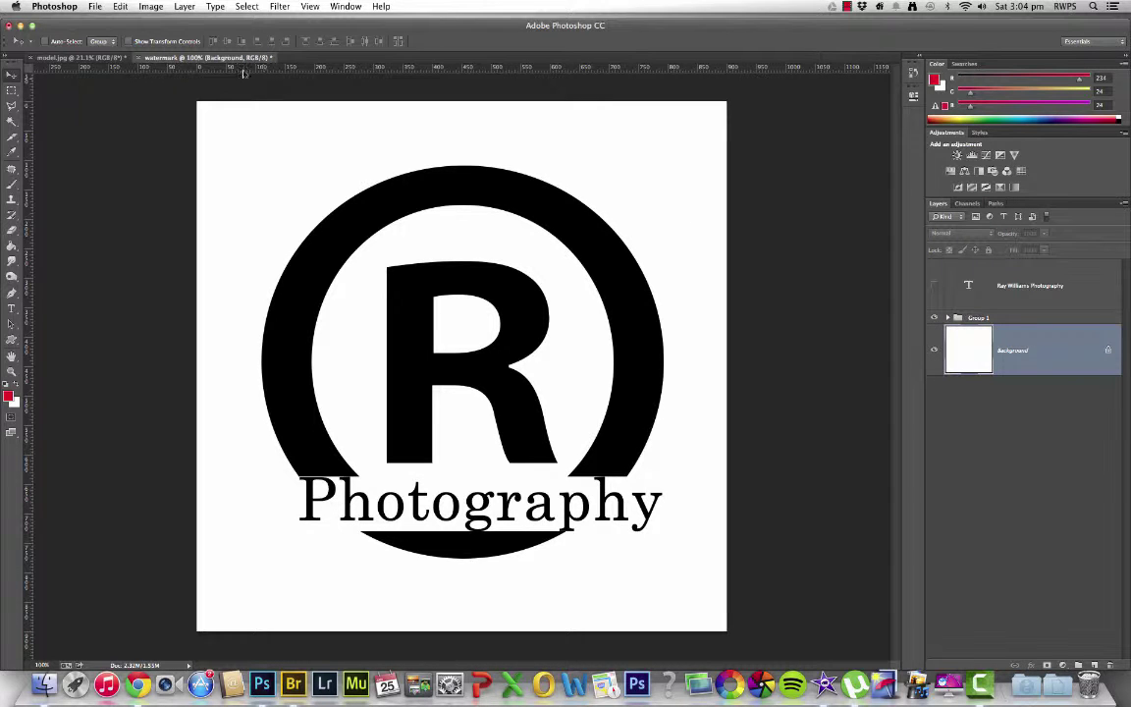
Define the ® Photography logo as a new brush preset named 'watermark'
left_click(152, 15)
left_click(154, 6)
left_click(974, 320)
left_click(153, 8)
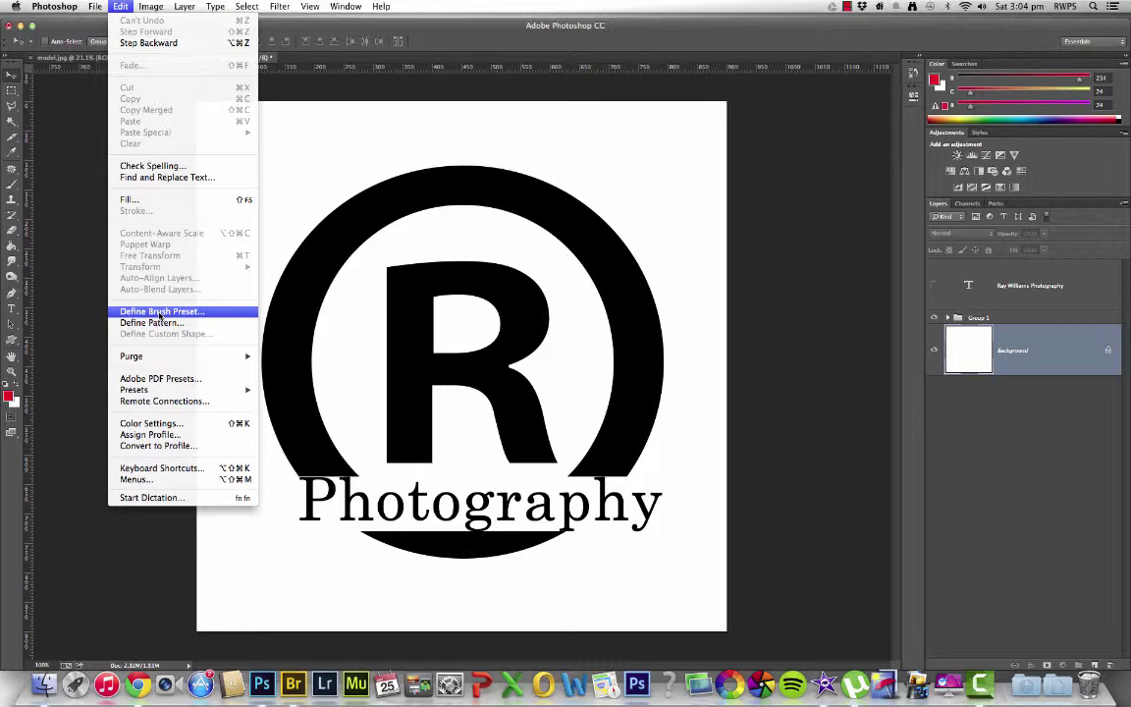
left_click(165, 312)
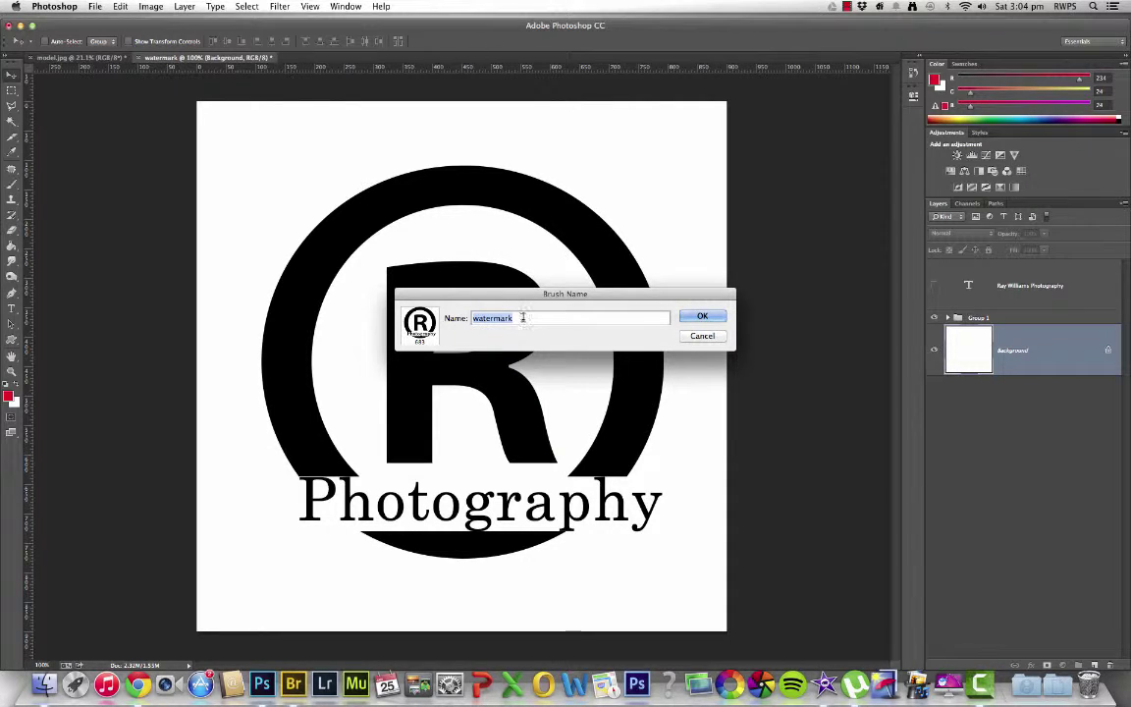
left_click(709, 316)
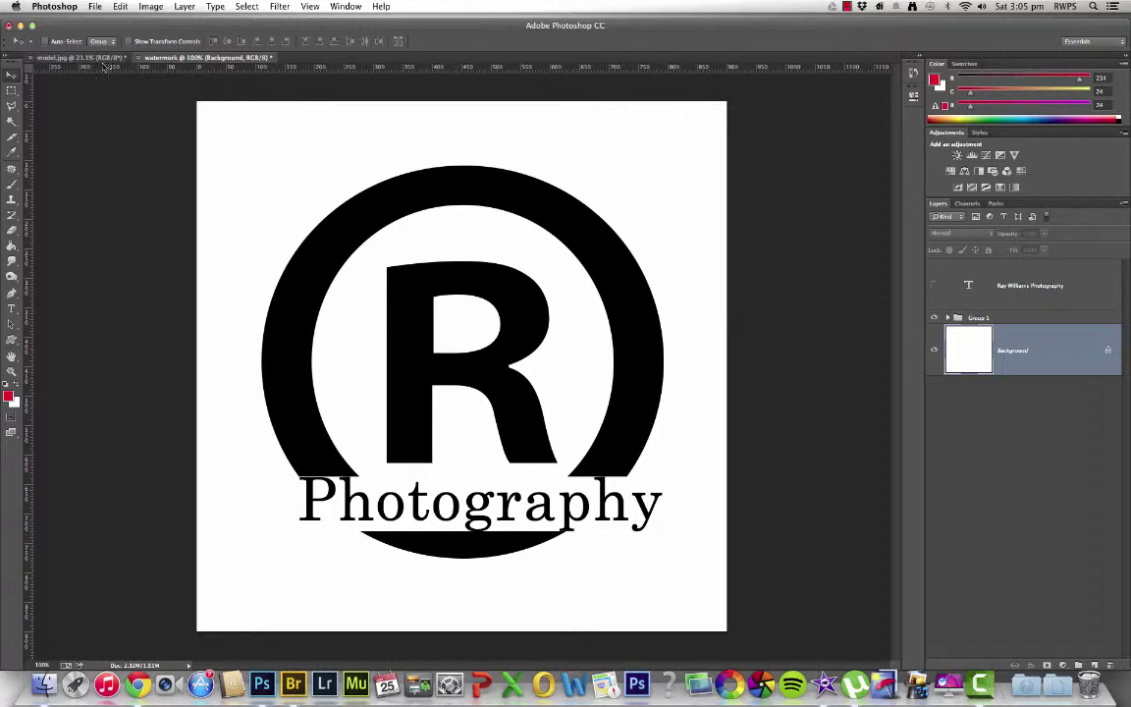
On model.jpg, add an empty Layer 1 above Background and select the Brush tool
left_click(82, 59)
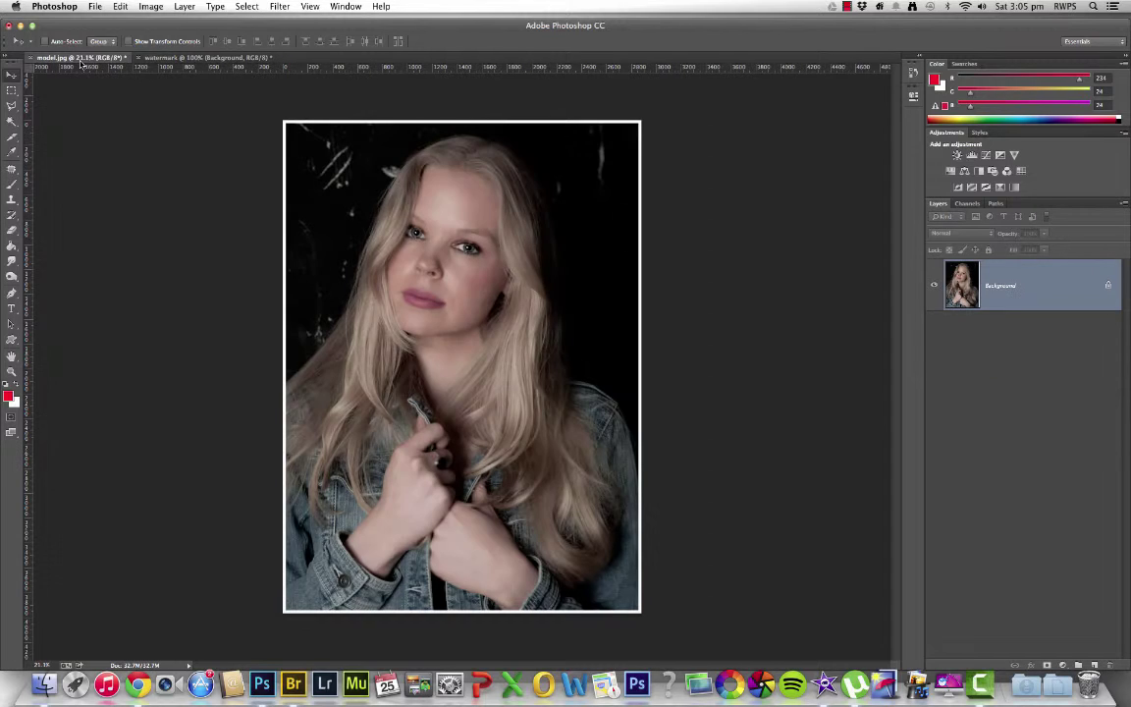
scroll(582, 417, "up", 1)
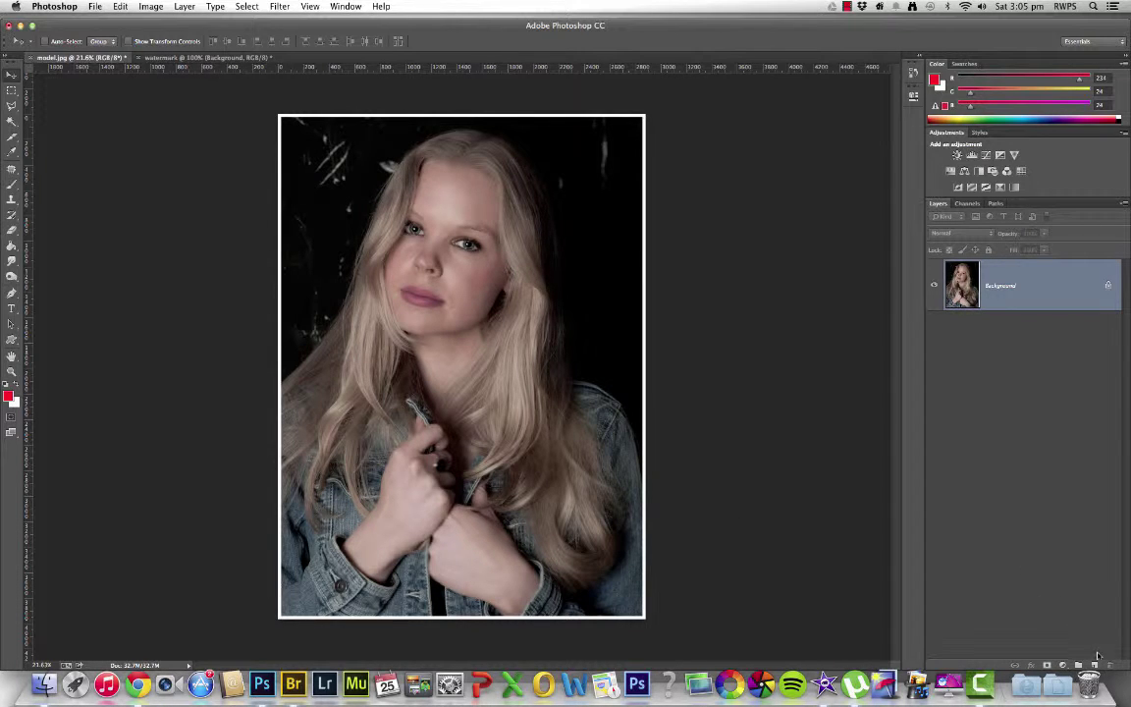
left_click(1095, 665)
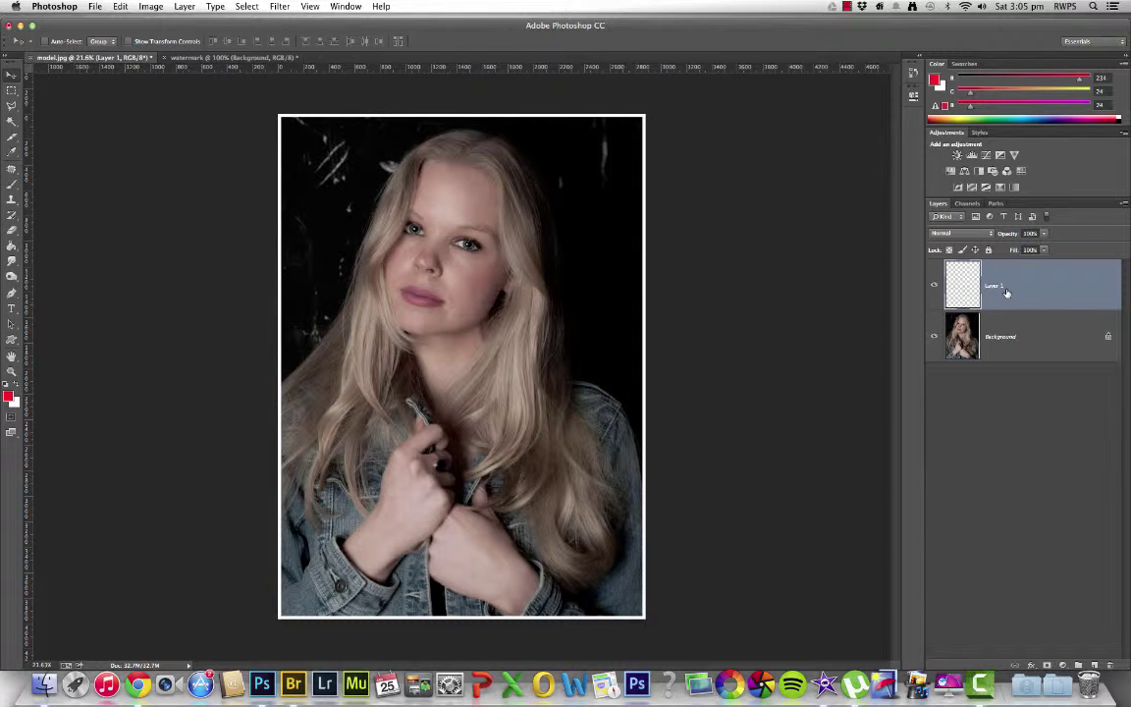
left_click(12, 185)
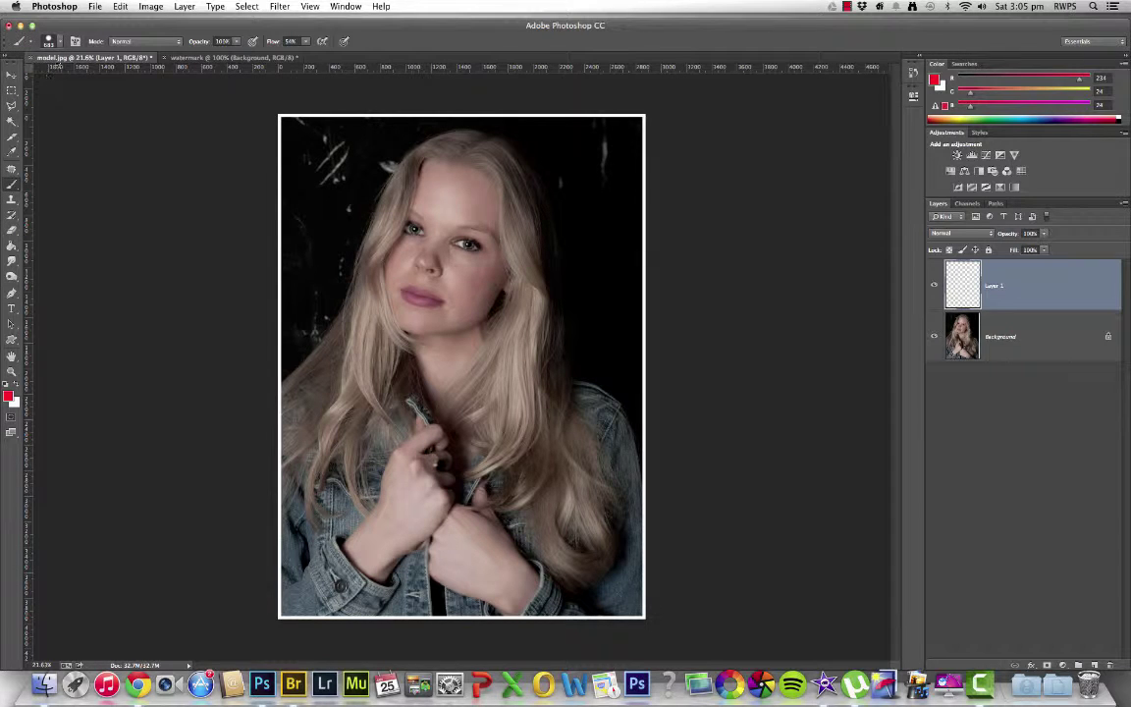
Choose the ® watermark brush preset and stamp it on Layer 1 near the photo's lower-right corner
left_click(51, 44)
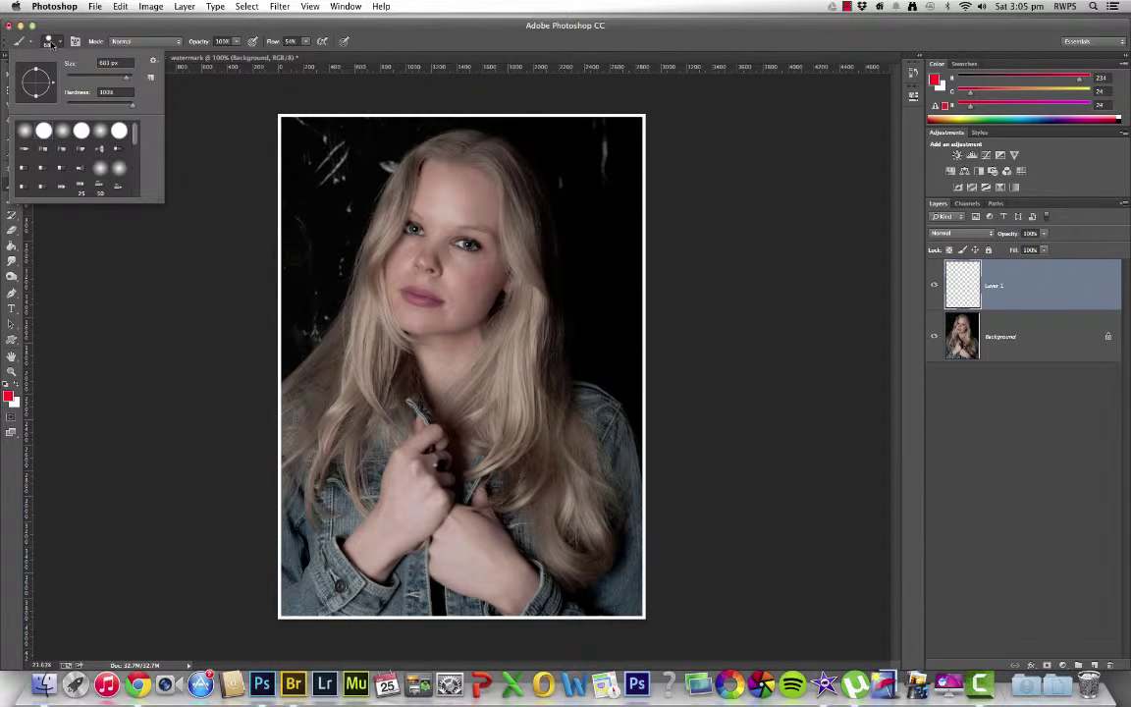
left_click_drag(135, 129, 135, 191)
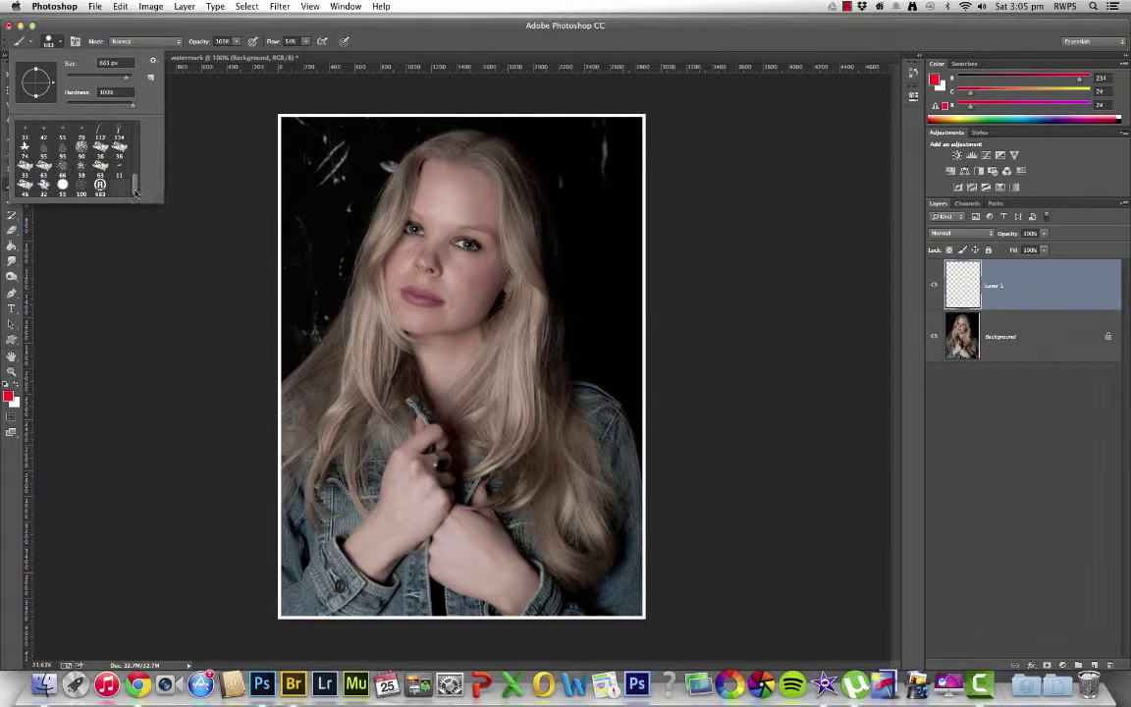
left_click(99, 183)
key("Return")
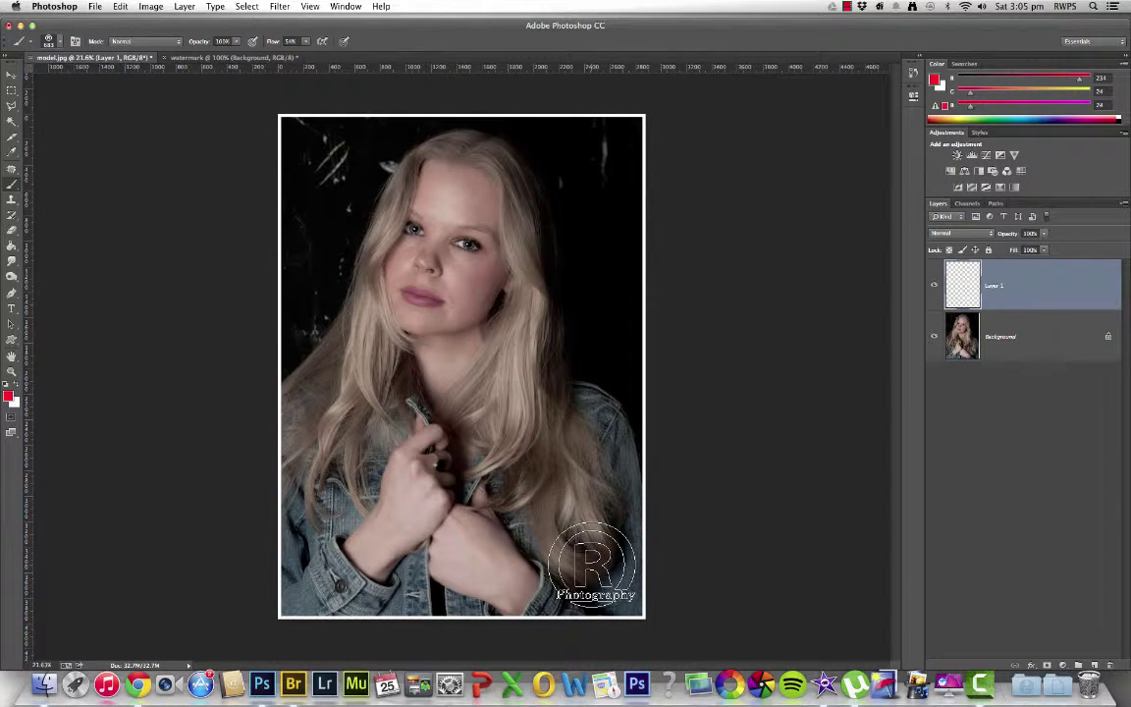
left_click(592, 562)
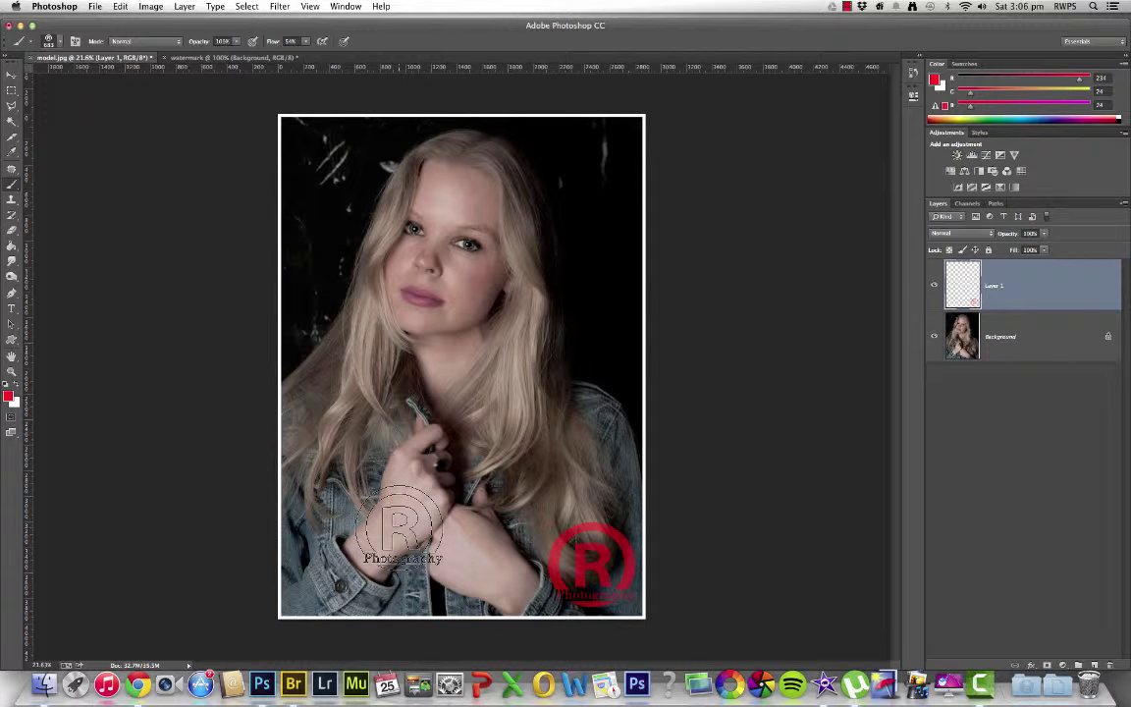
Select the Move tool
left_click(12, 76)
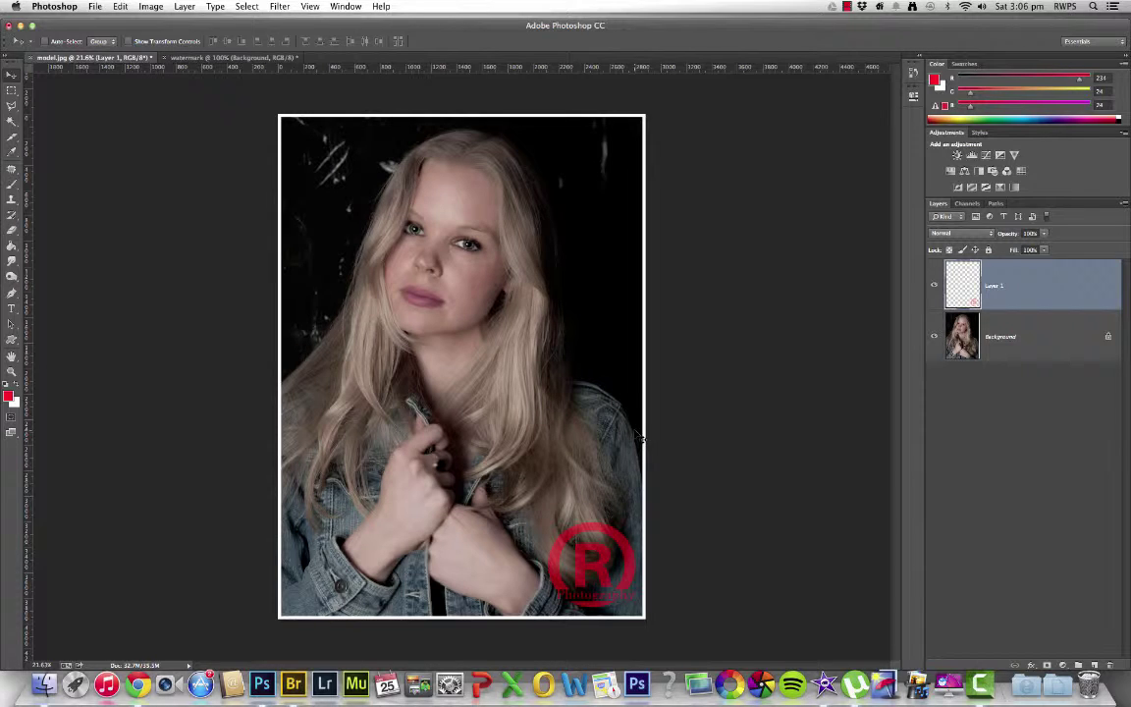
Scale the red ® watermark down to about 56.7% and move it into the lower-right corner
key("super+t")
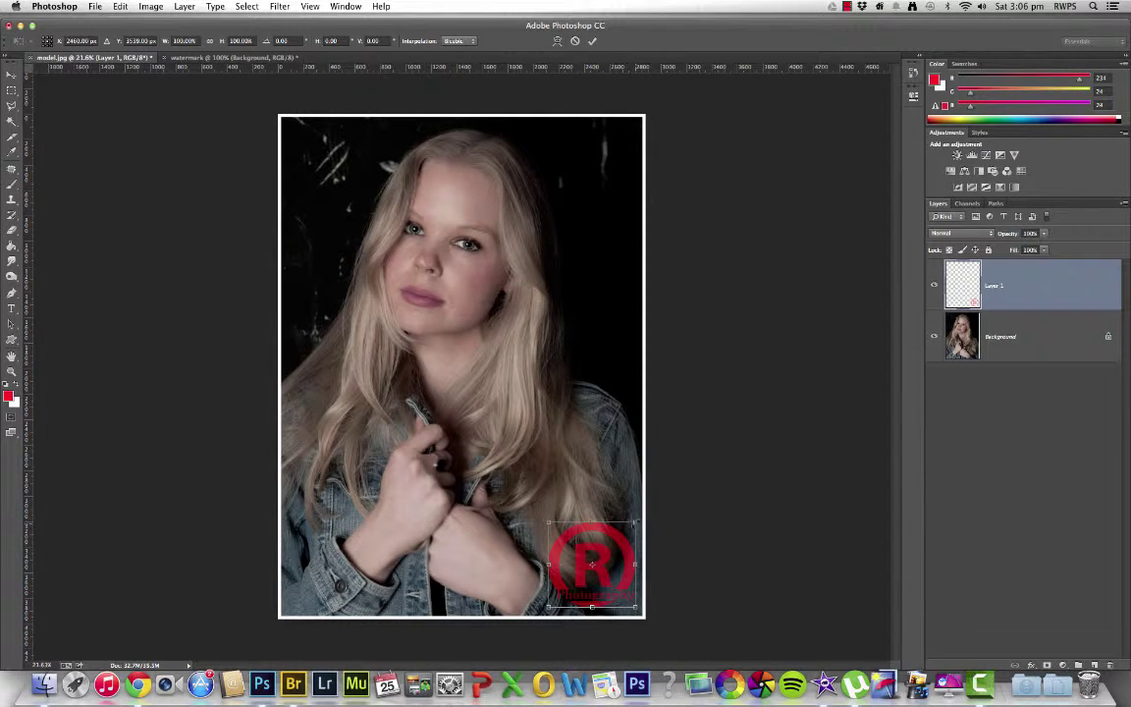
left_click_drag(636, 522, 597, 562)
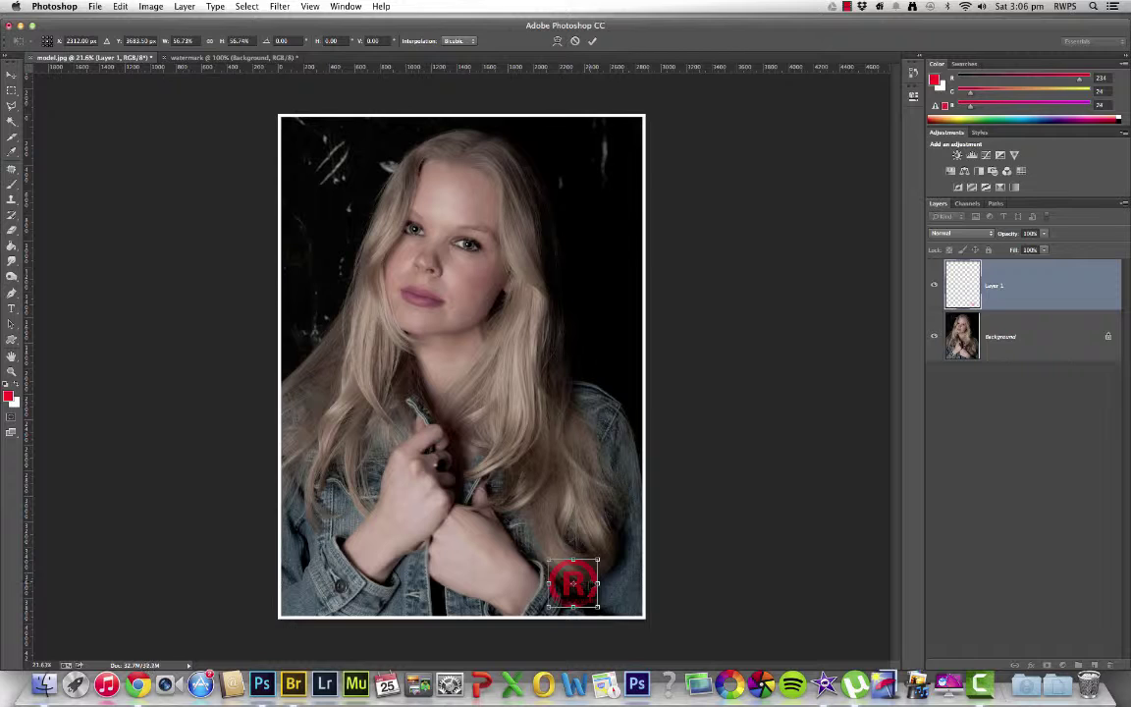
left_click_drag(579, 586, 623, 587)
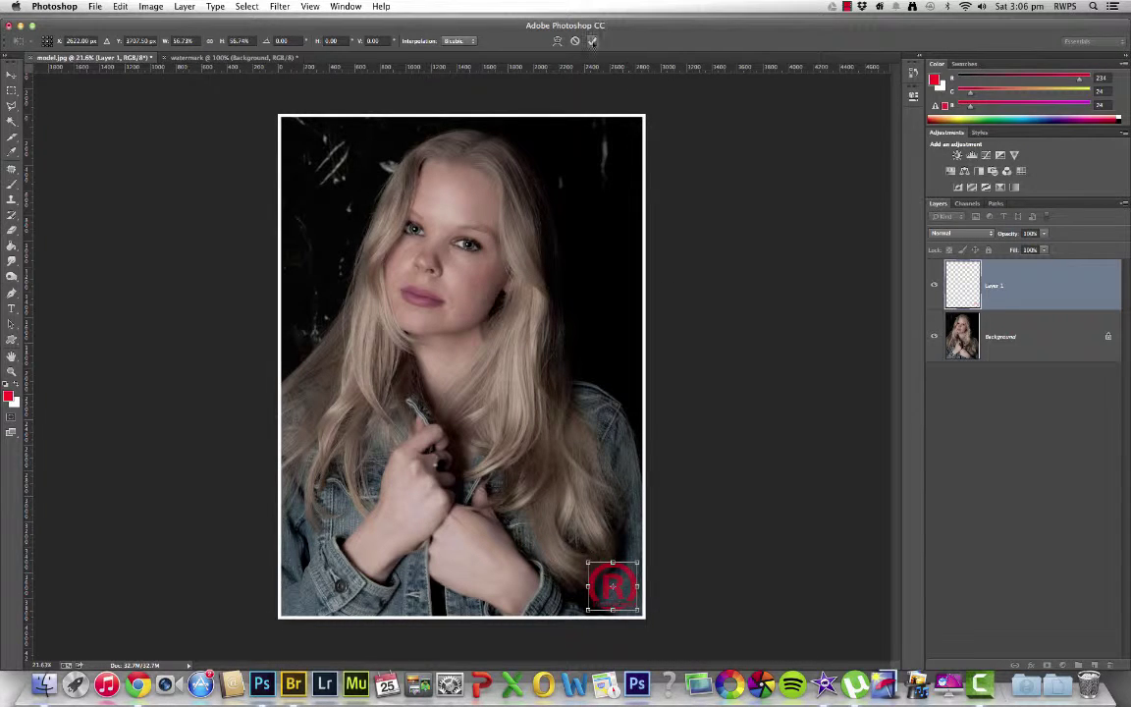
key("Return")
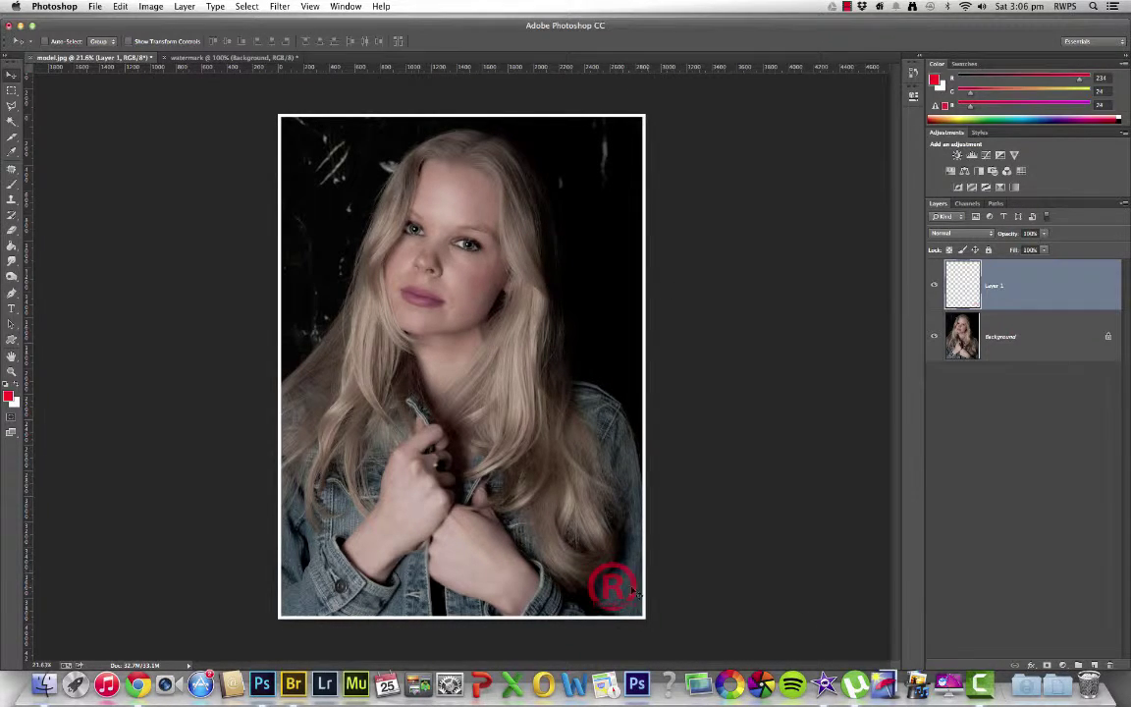
scroll(636, 592, "up", 5)
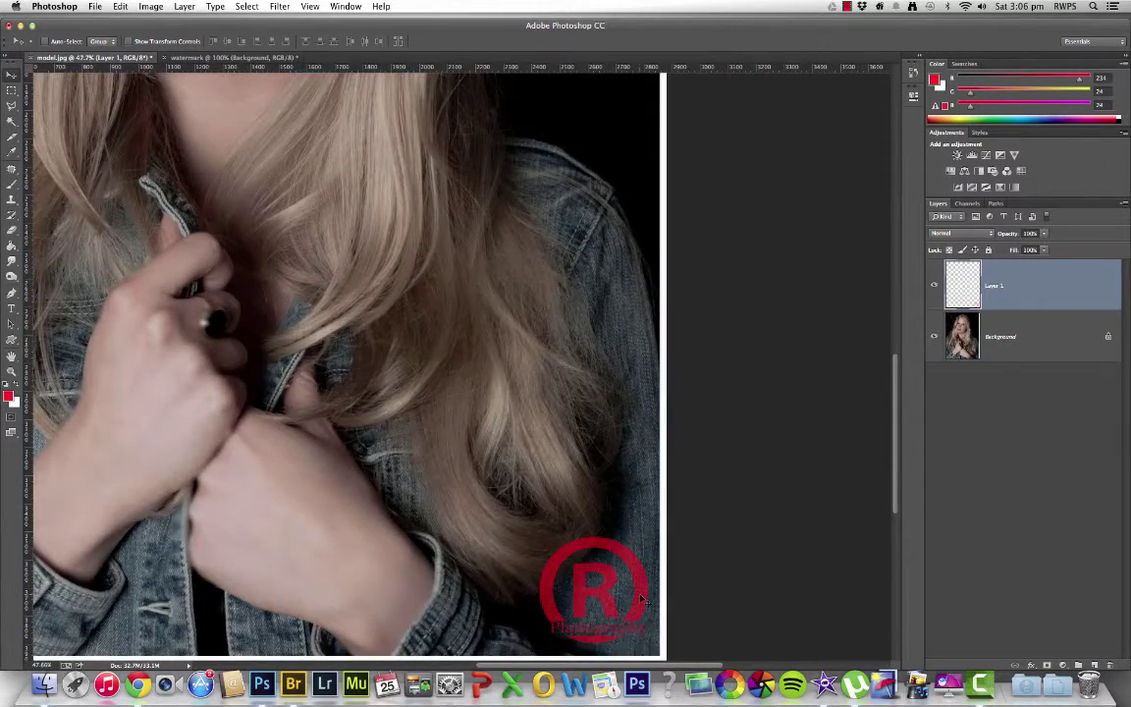
scroll(642, 599, "down", 5)
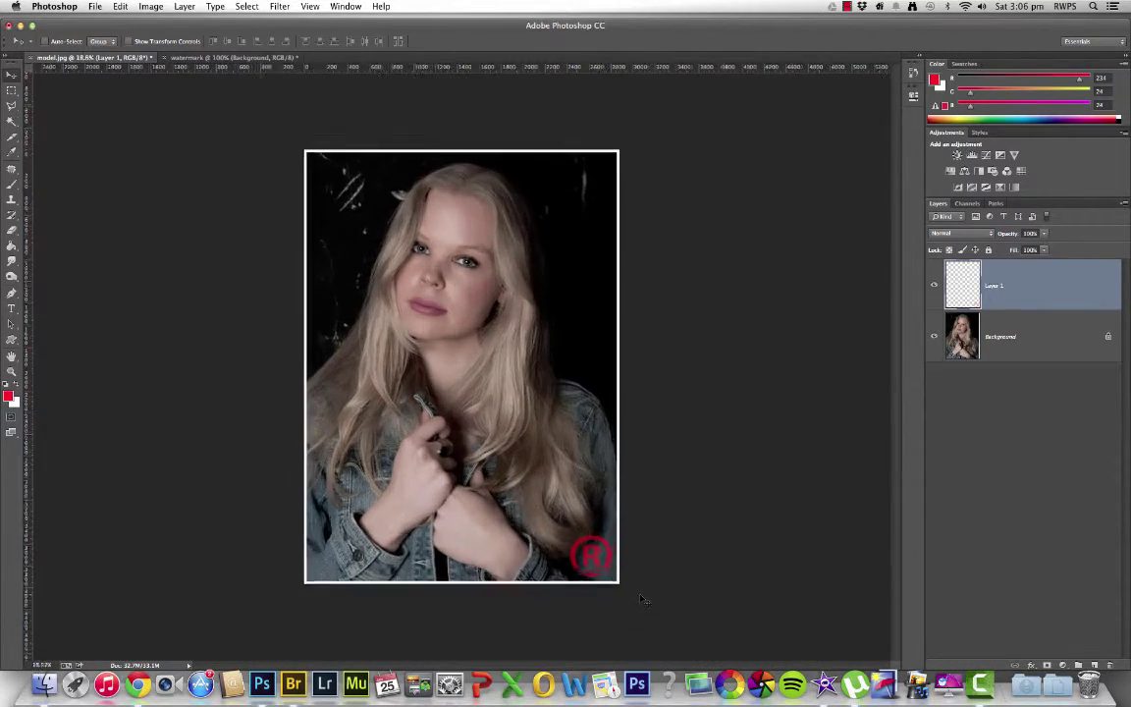
scroll(641, 599, "up", 2)
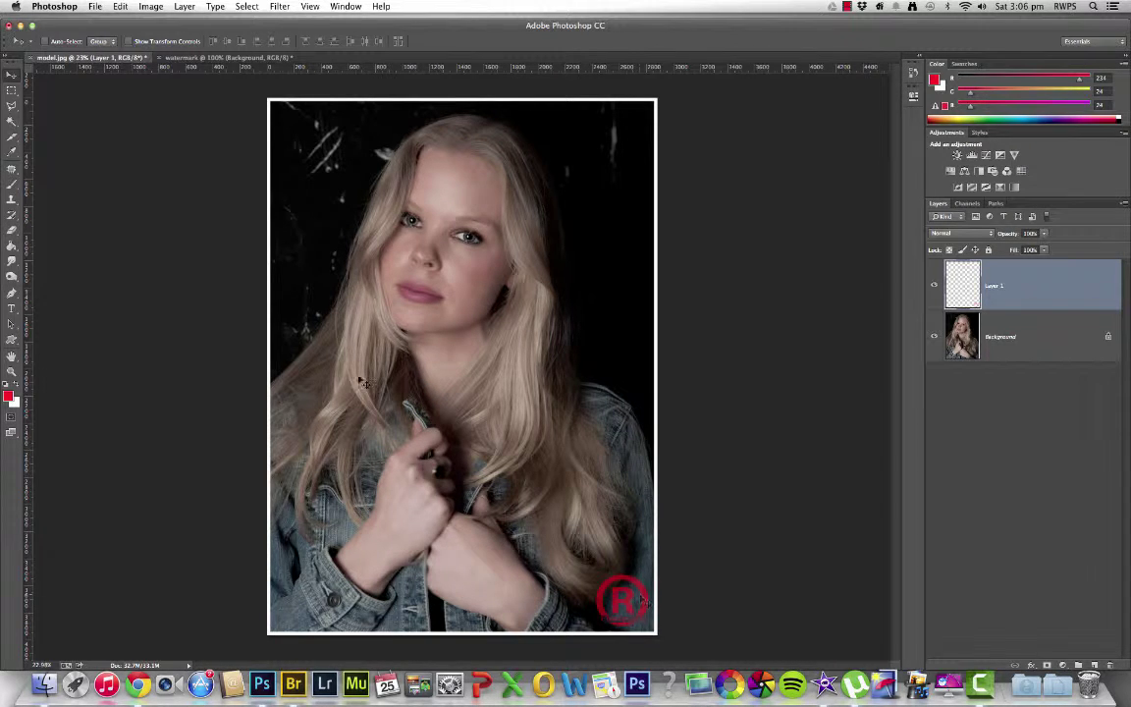
left_click(11, 183)
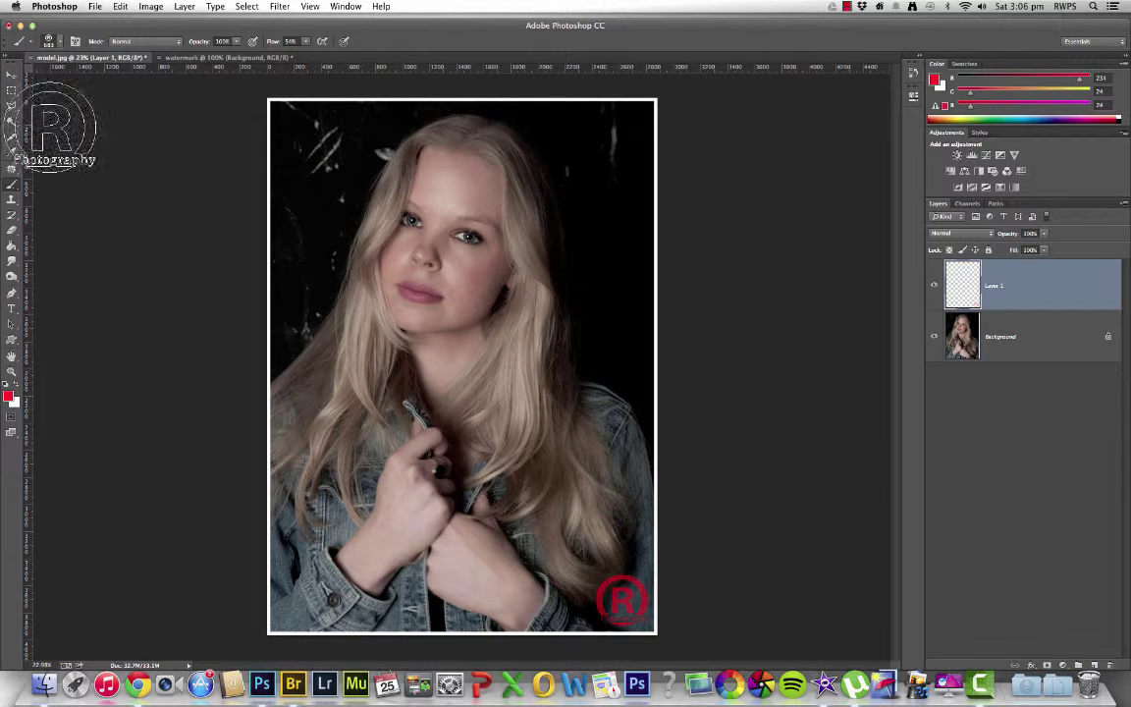
left_click(57, 42)
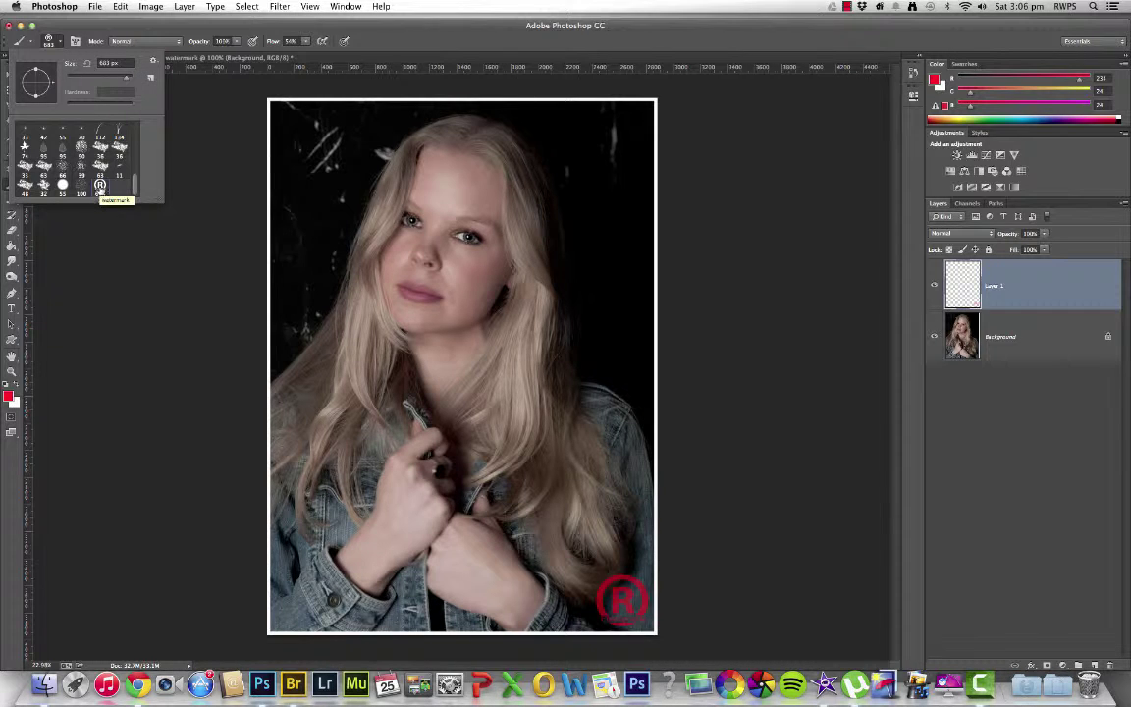
double_click(99, 186)
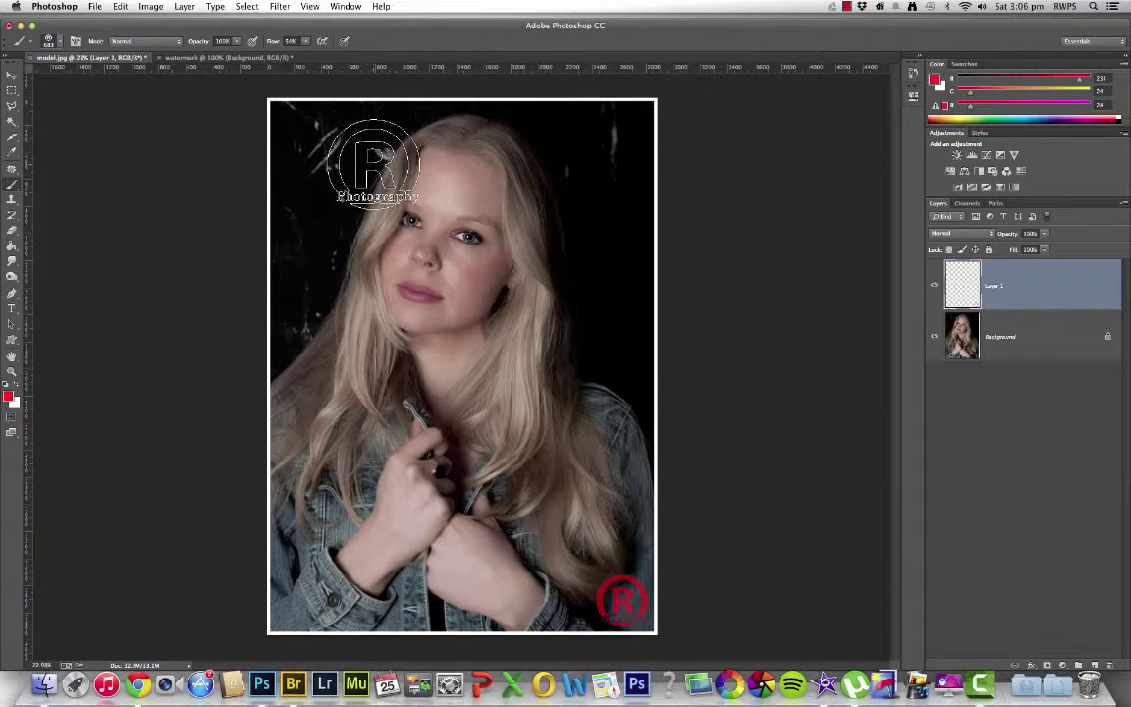
left_click(11, 76)
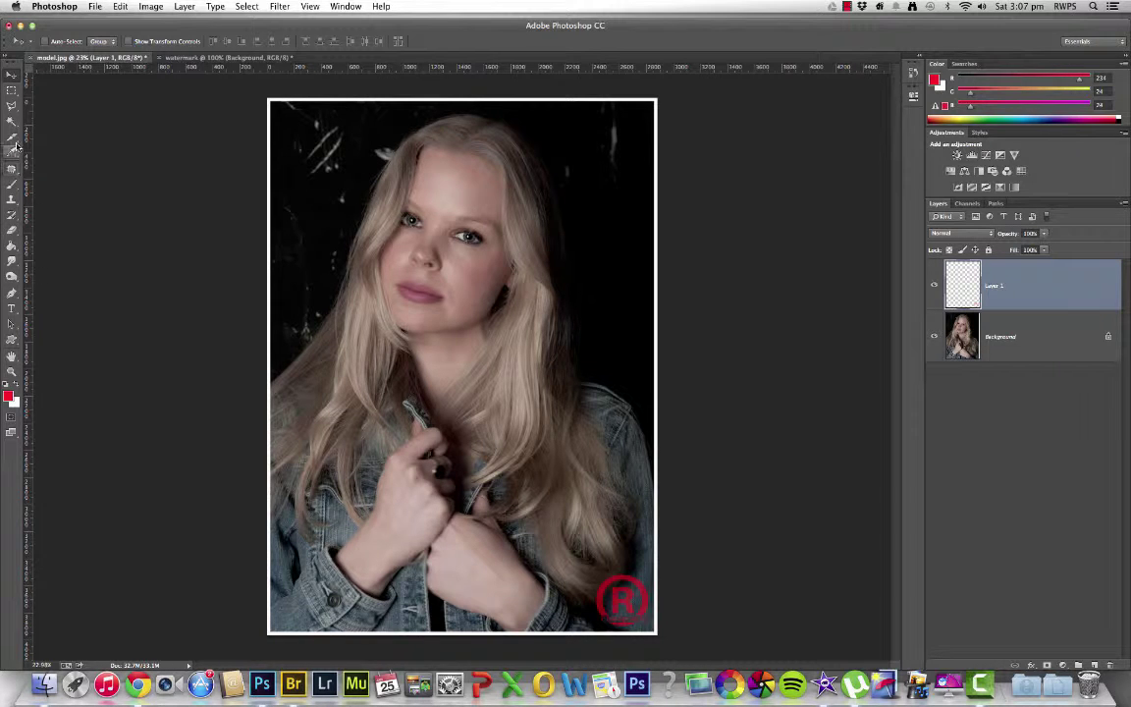
In the Preset Manager, move the ® watermark brush to the first brush preset position
left_click(13, 183)
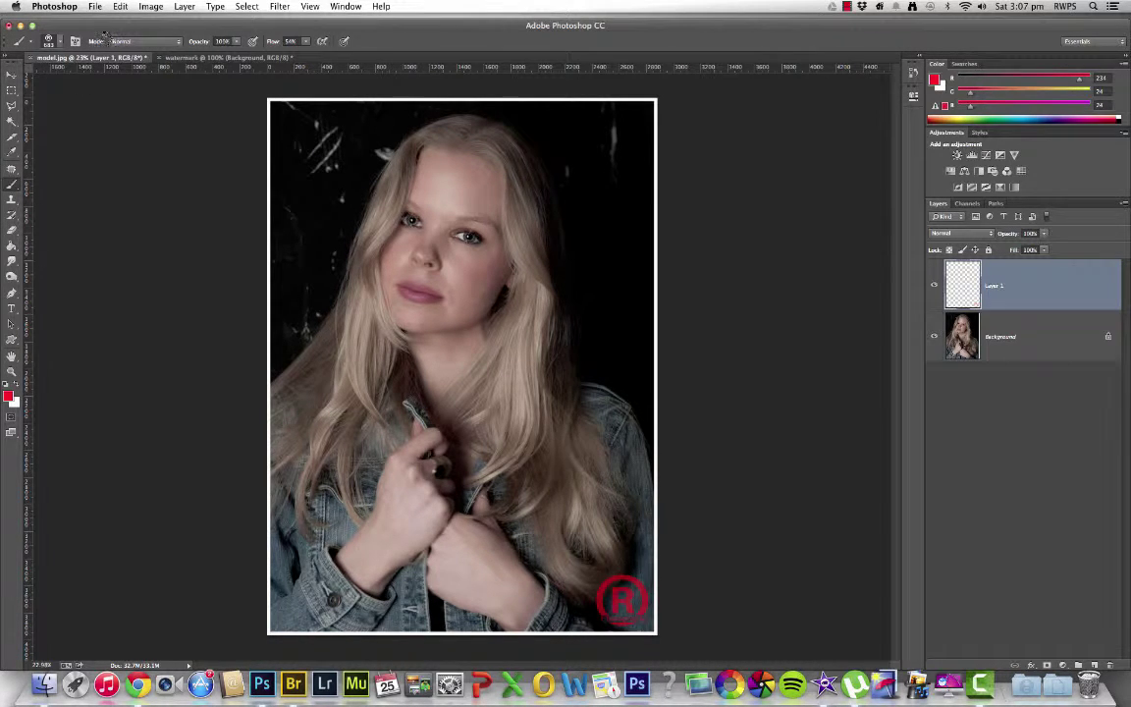
left_click(51, 41)
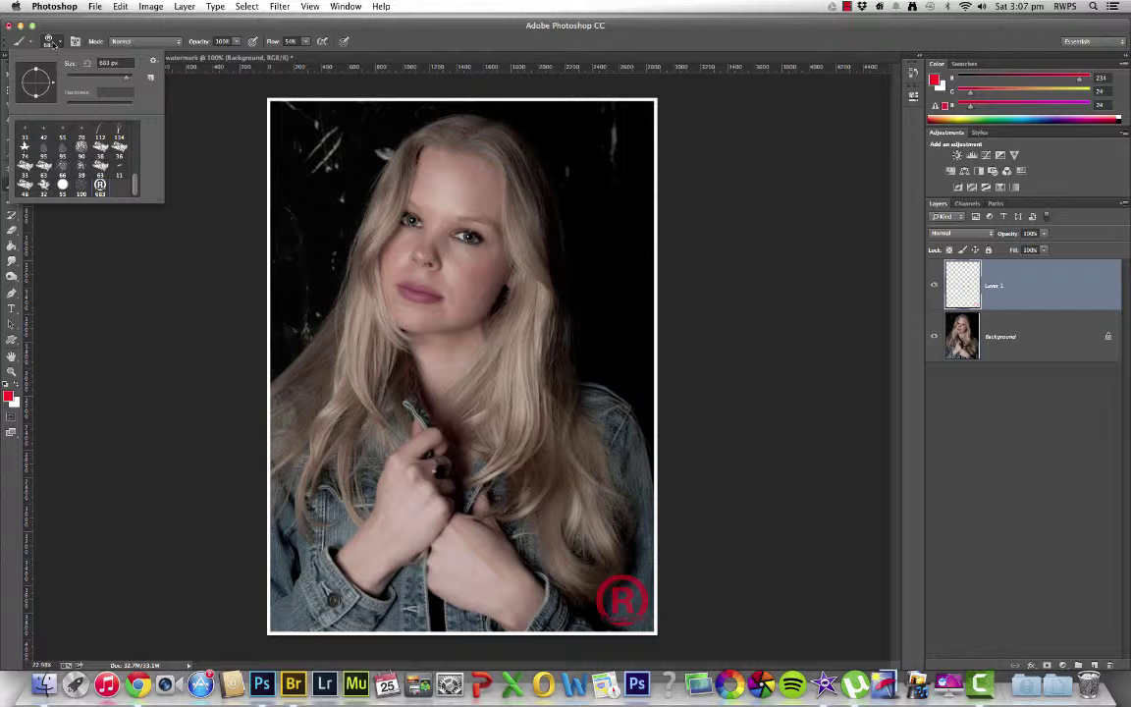
left_click(106, 190)
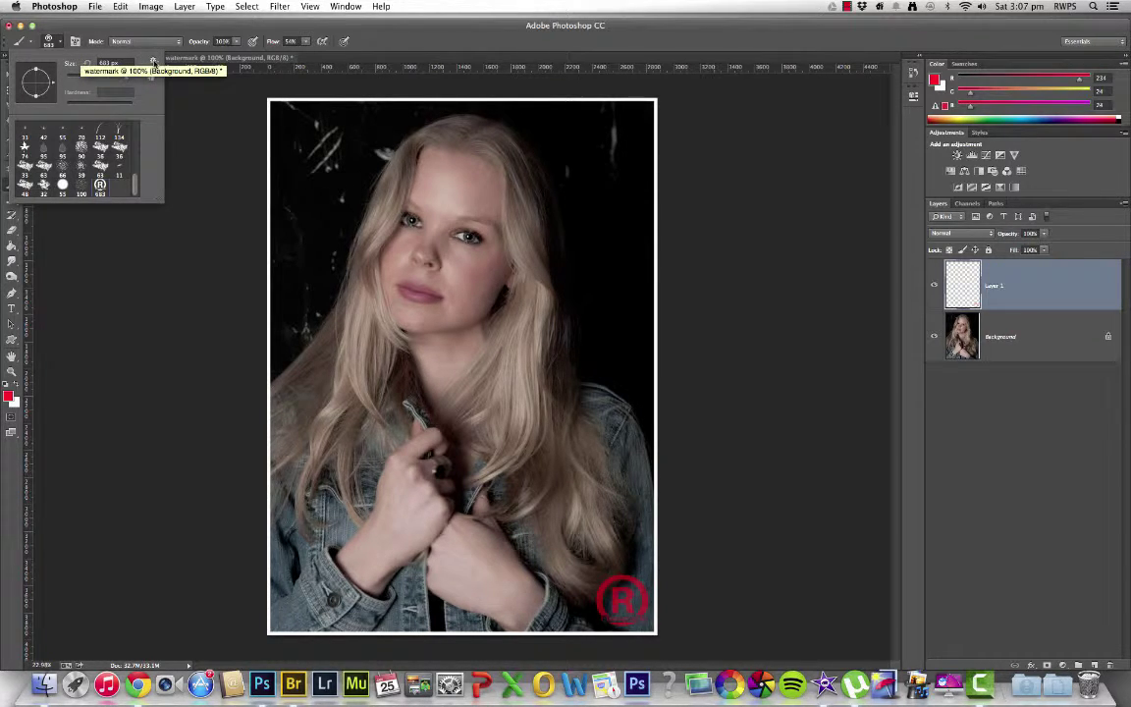
left_click(153, 61)
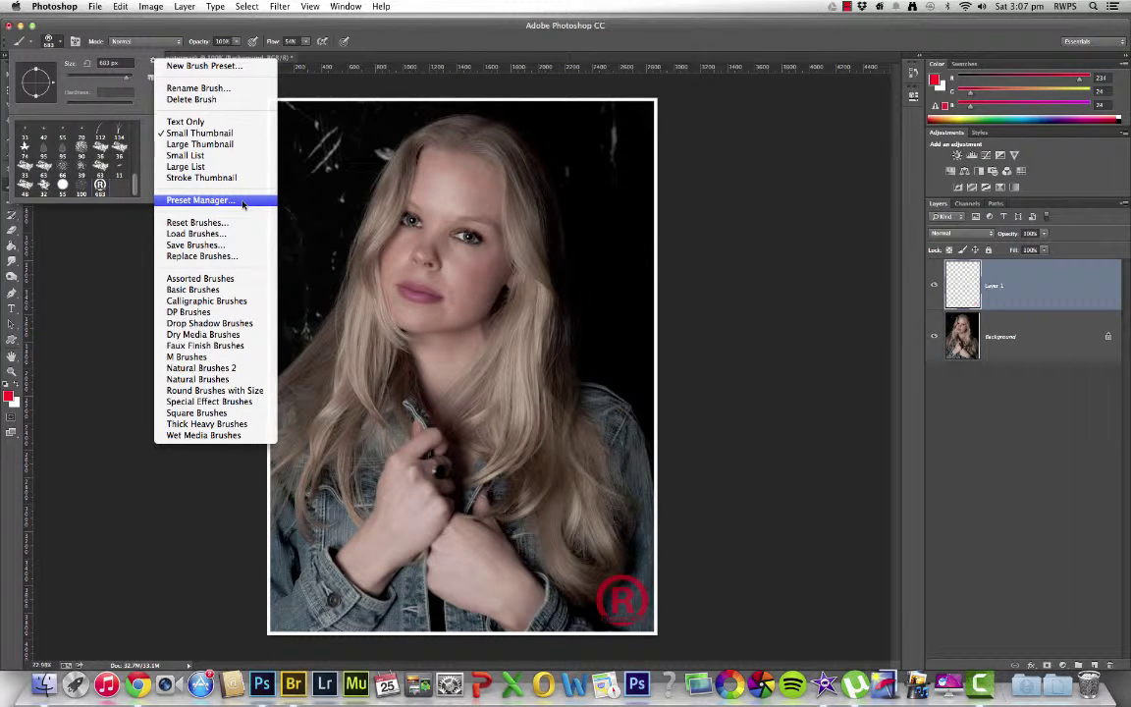
left_click(244, 202)
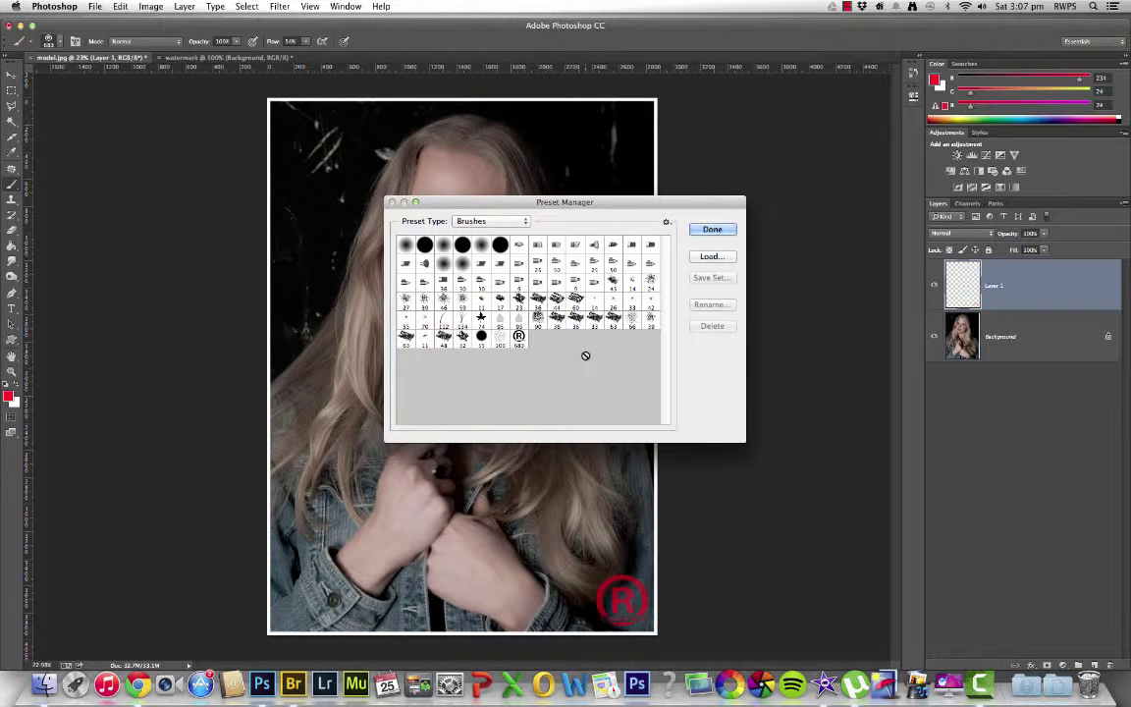
left_click(519, 337)
mouse_move(520, 337)
left_mouse_down()
mouse_move(371, 234)
mouse_move(394, 242)
left_mouse_up()
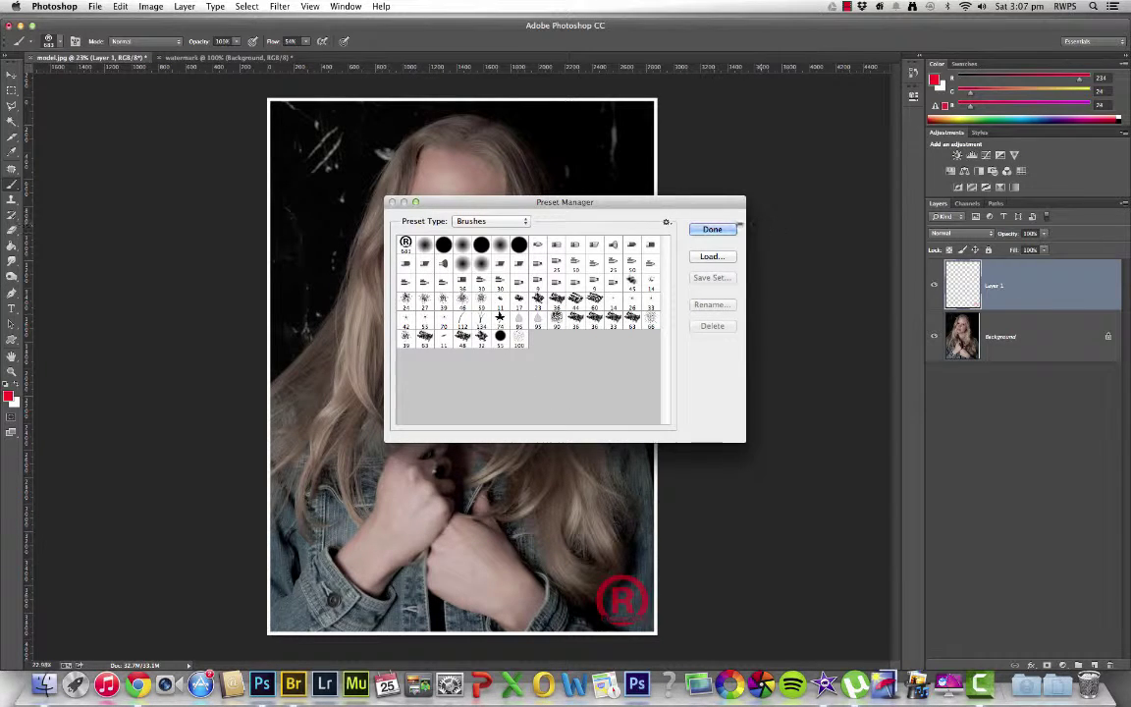
left_click(713, 228)
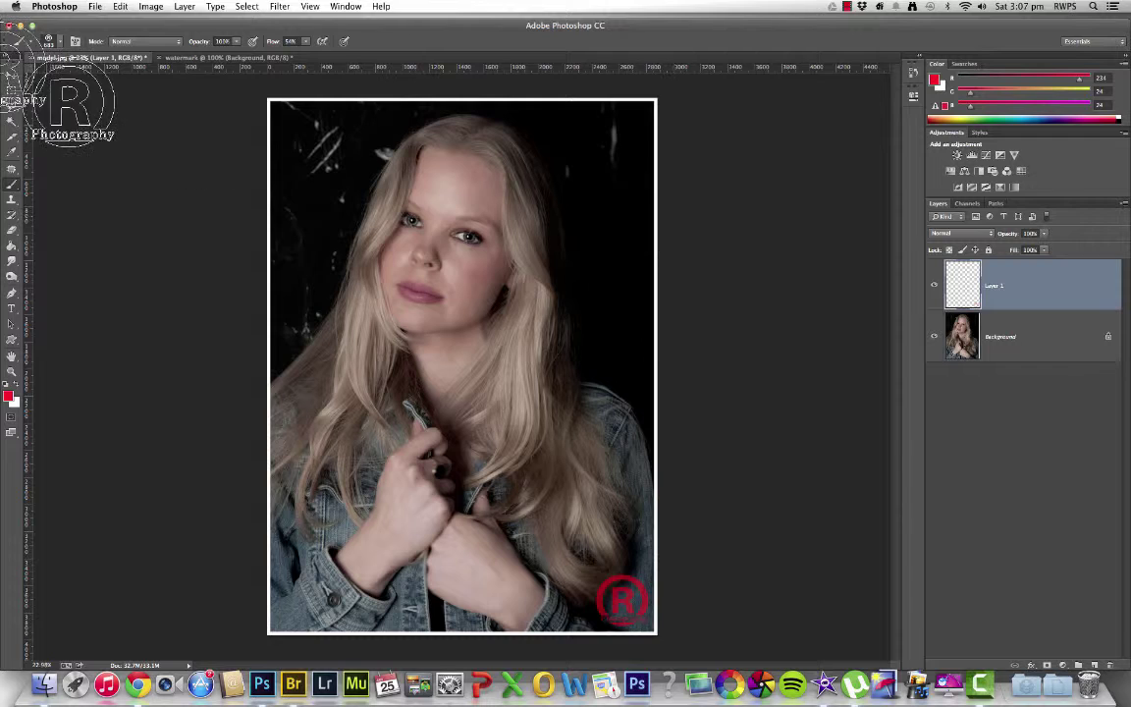
left_click(10, 76)
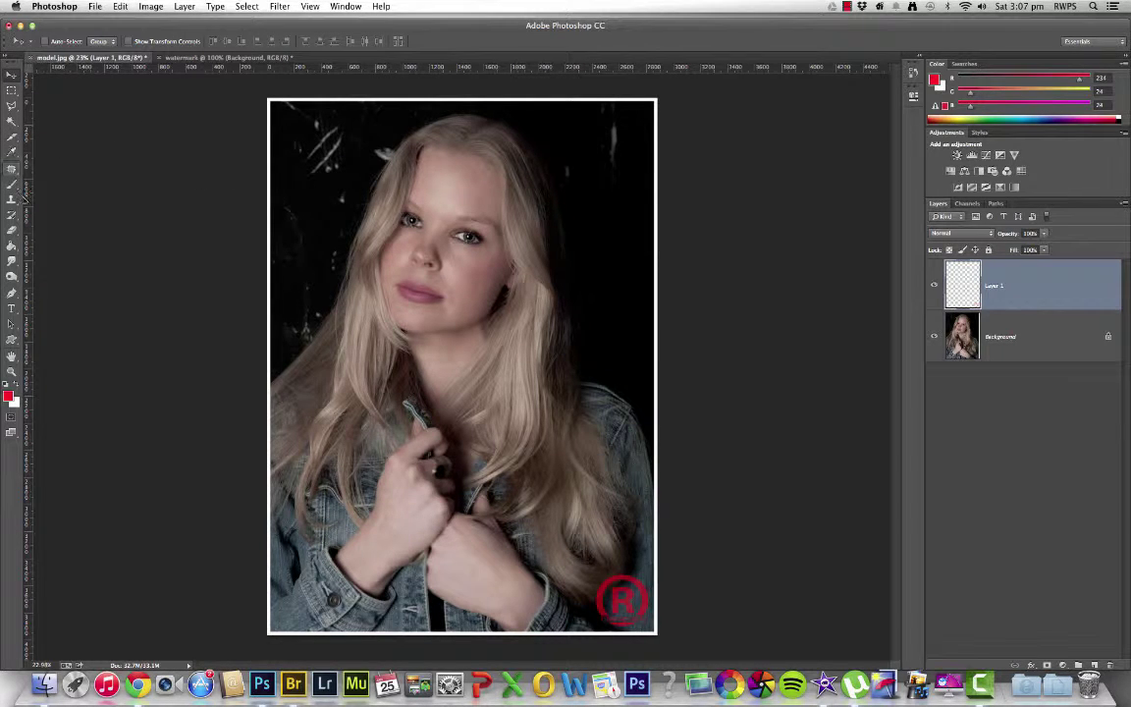
left_click(10, 183)
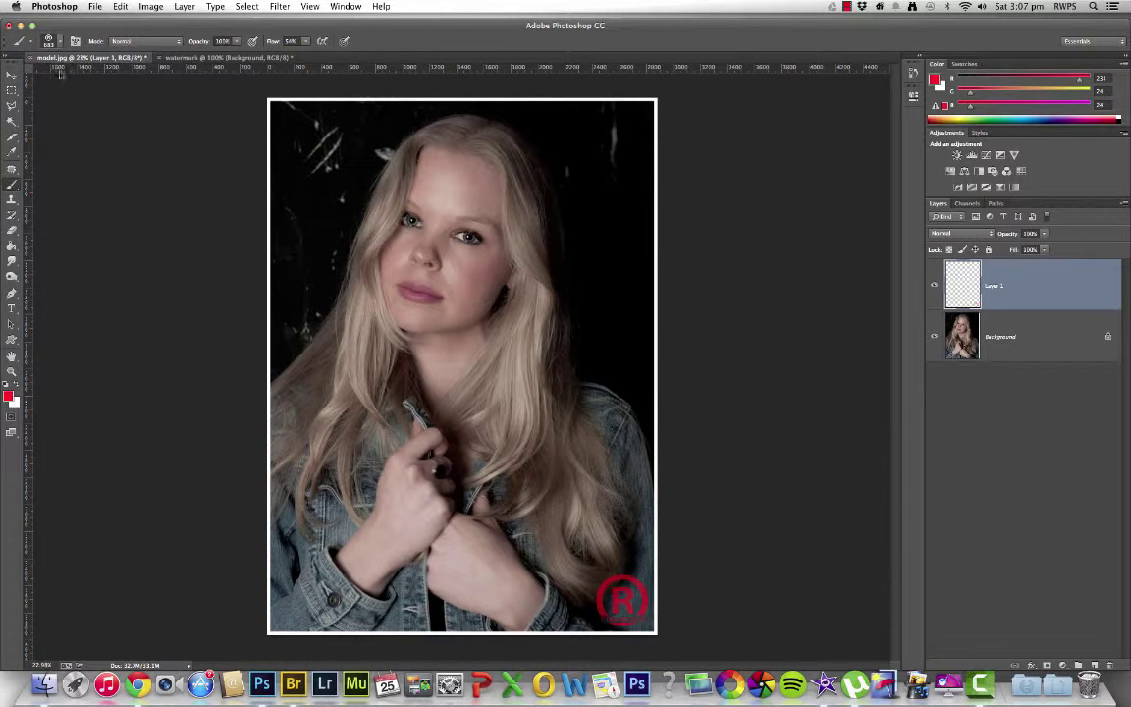
left_click(62, 41)
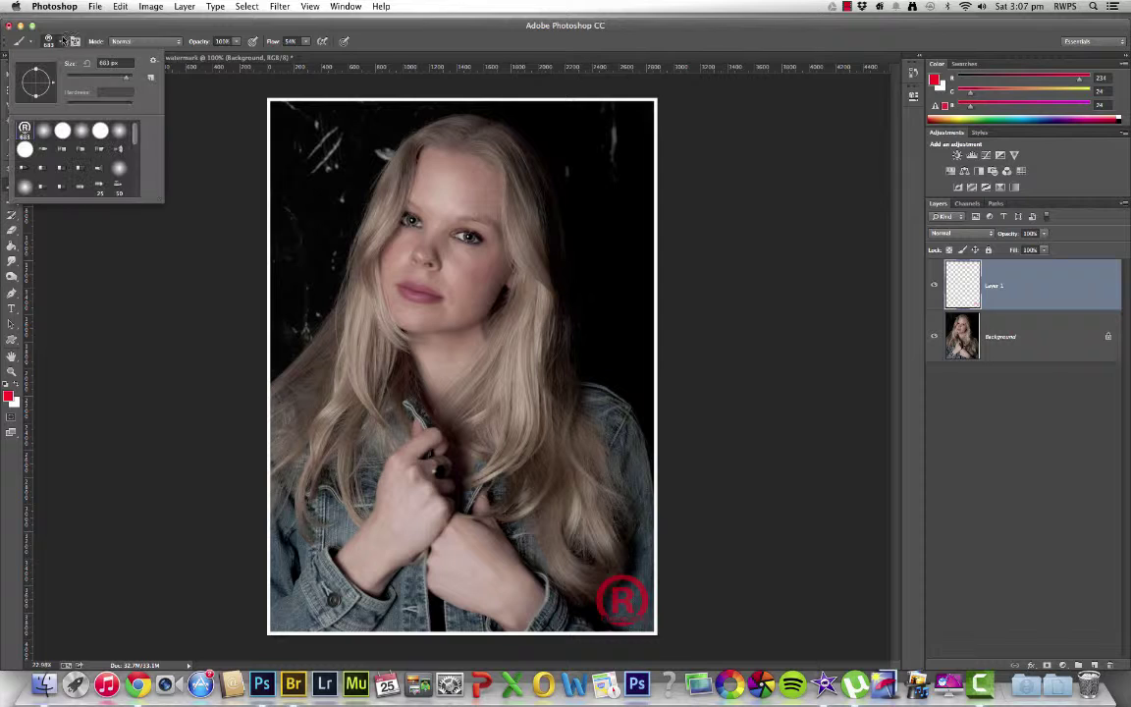
double_click(61, 129)
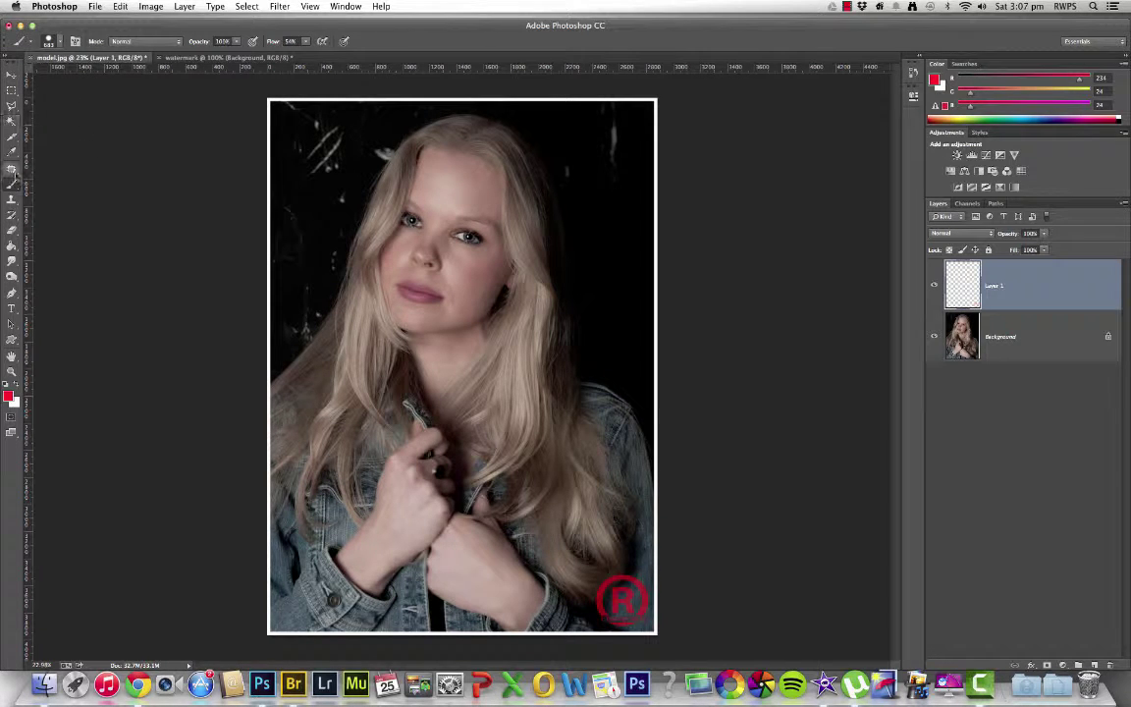
left_click(58, 42)
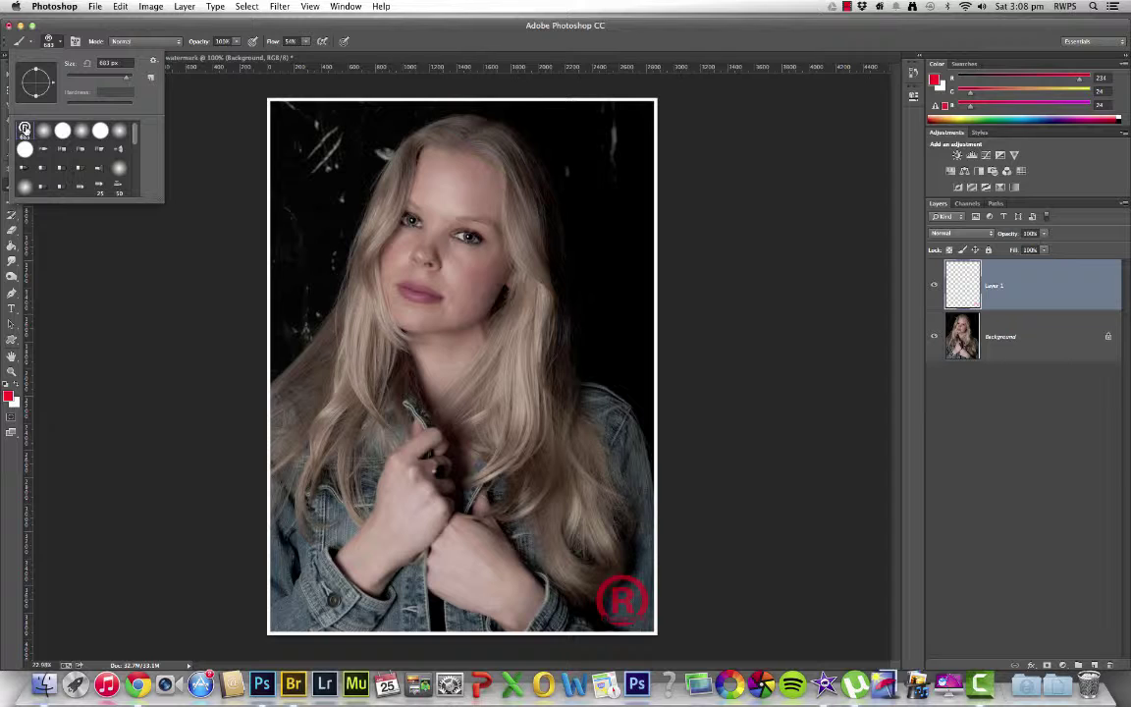
double_click(24, 128)
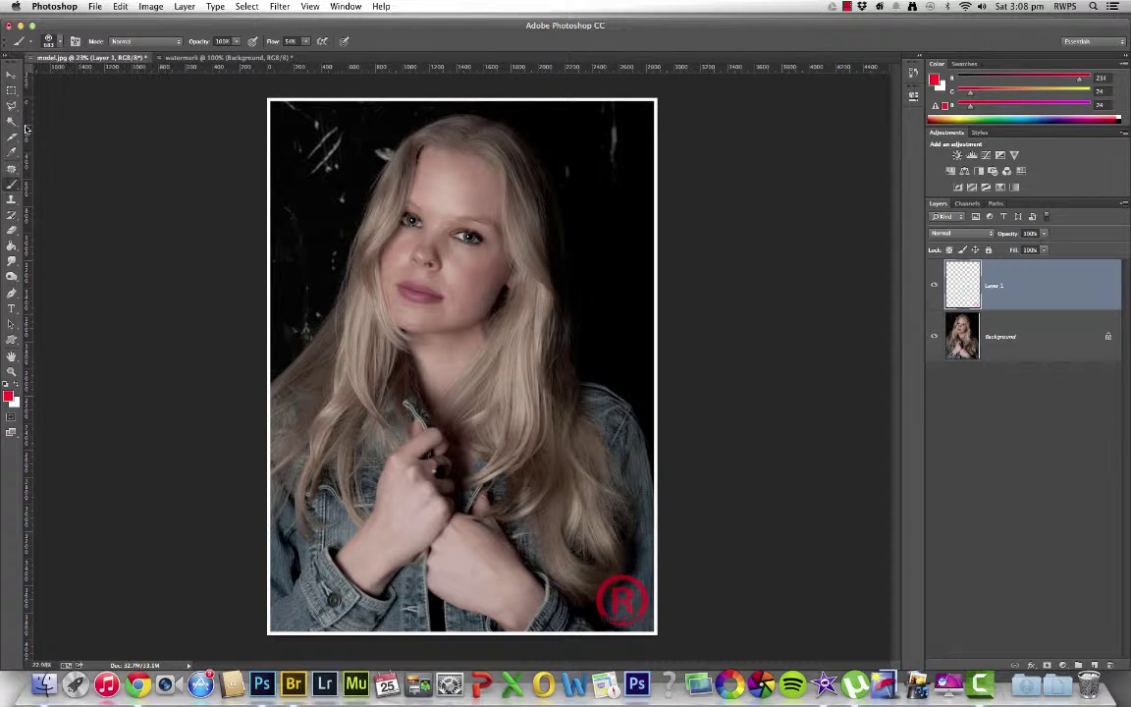
left_click(13, 76)
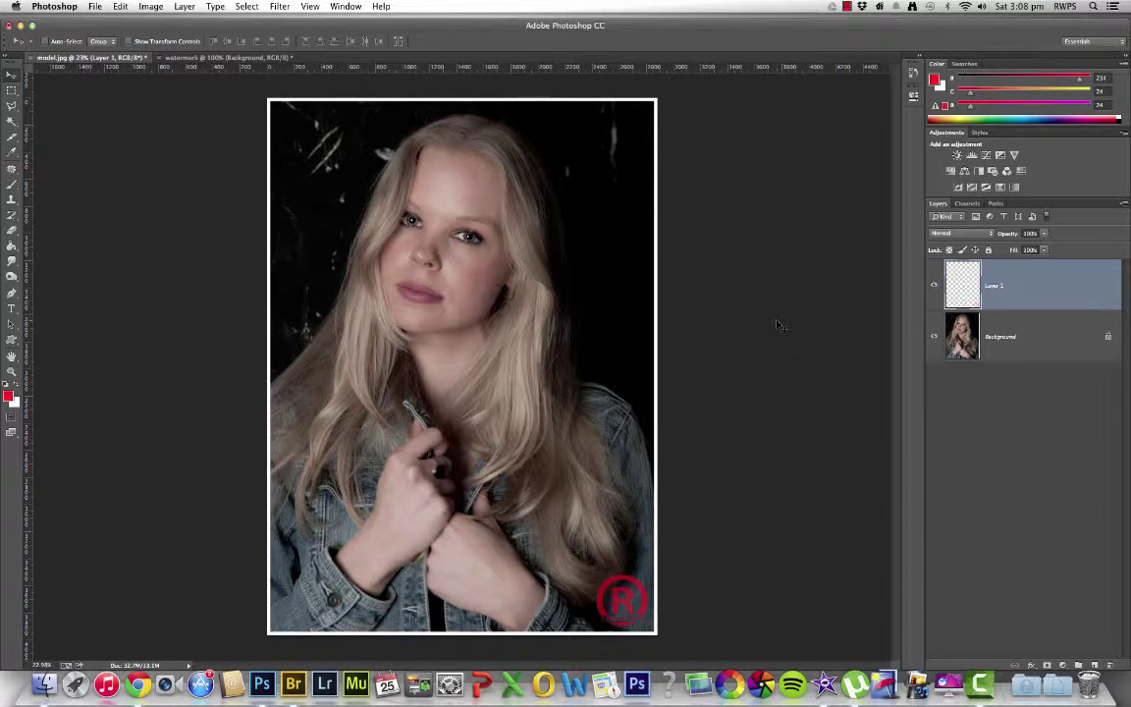